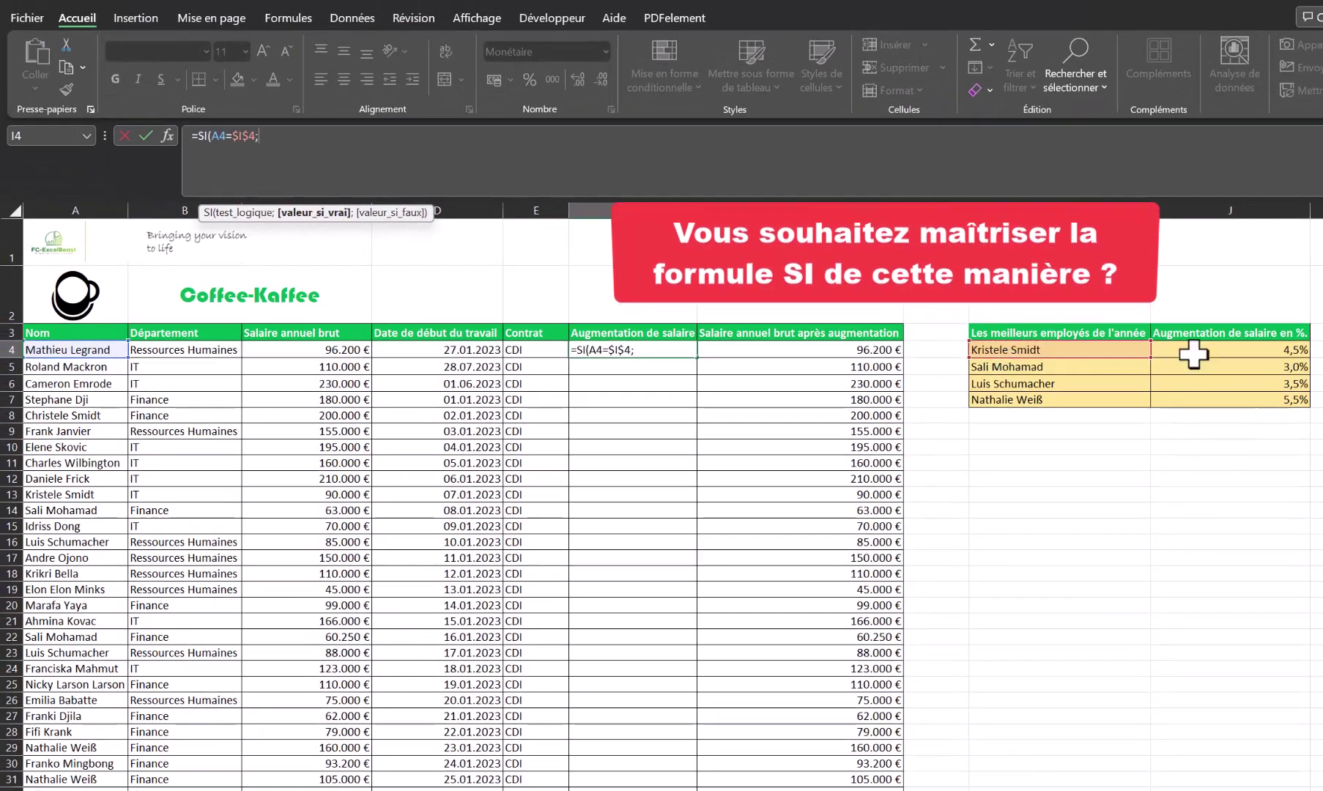
Step: Complete the formula in F4 as =SI(A4=$I$4;$J$4*C4;0)
left_click(1311, 346)
key("F4")
type("*")
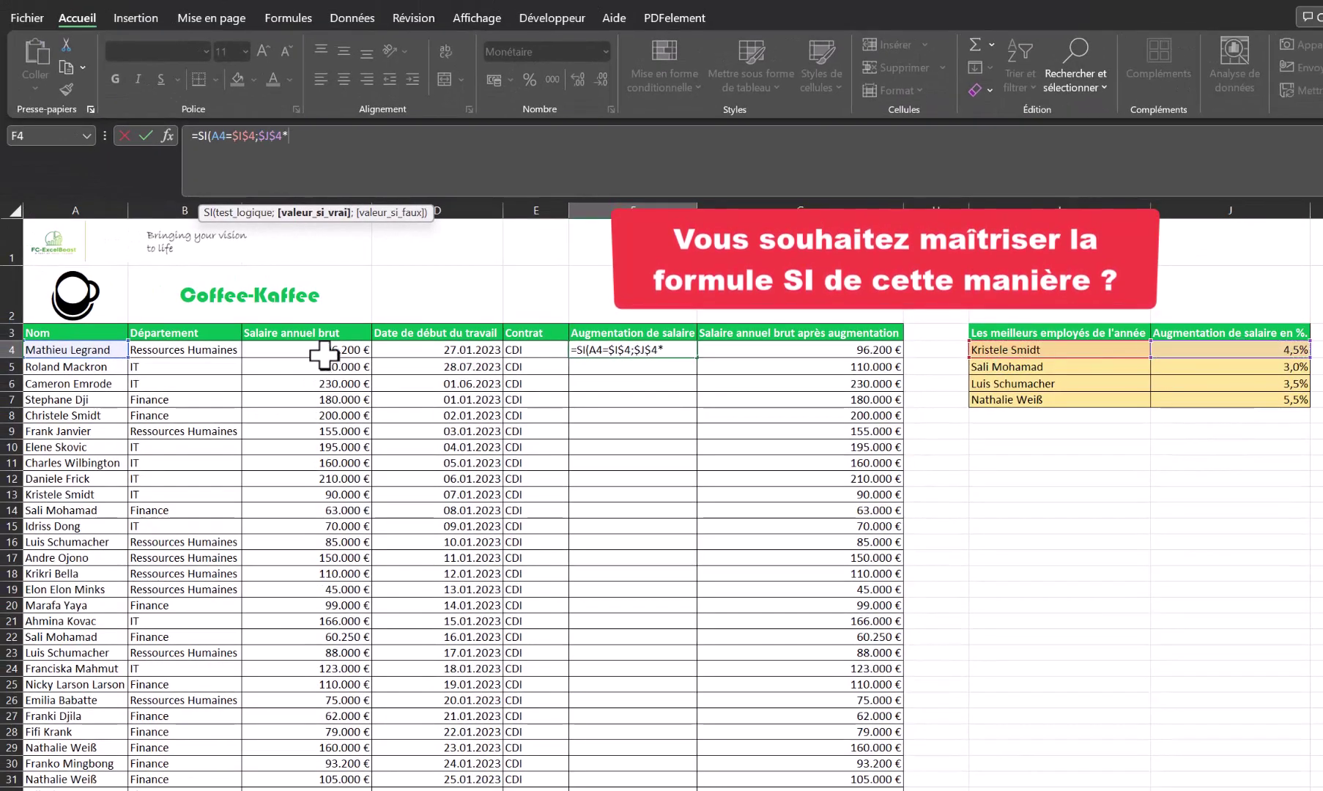
left_click(328, 359)
type(";0)")
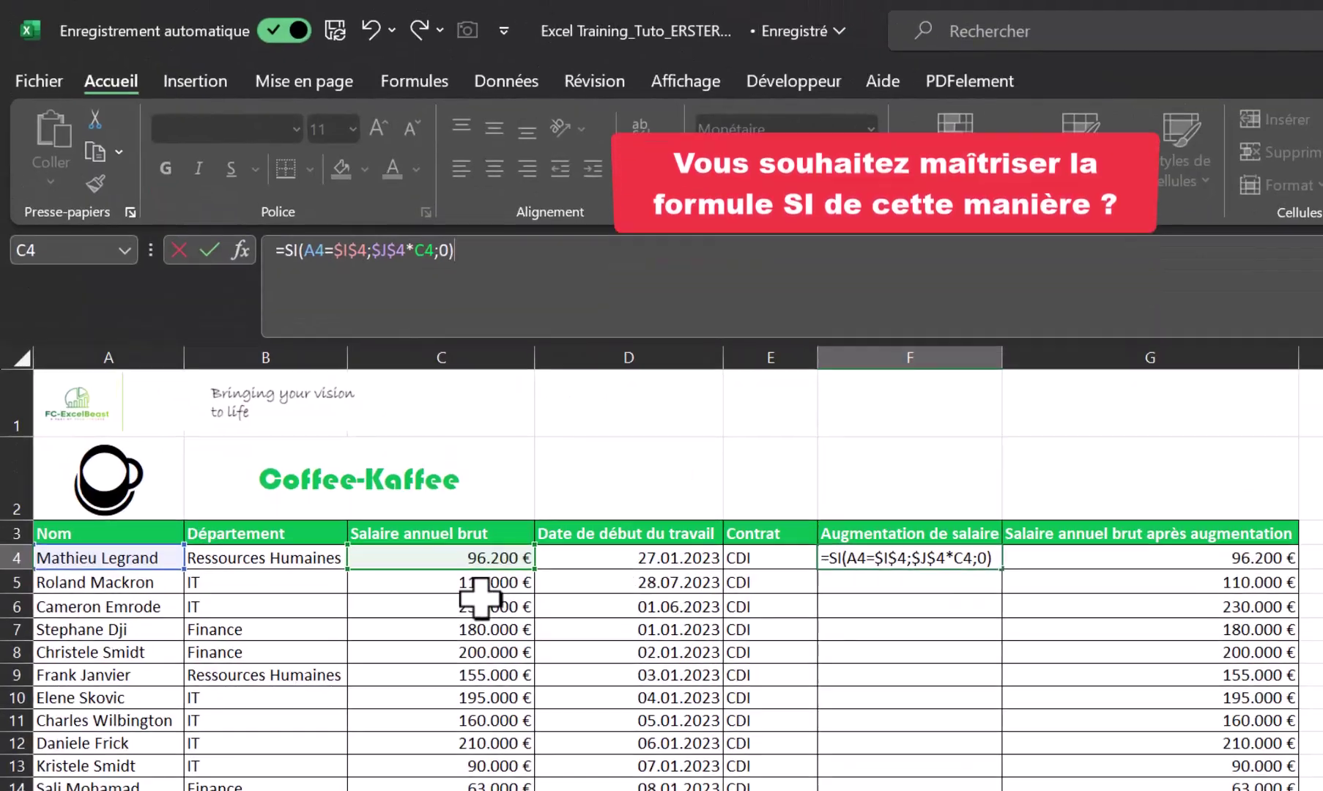
key("Return")
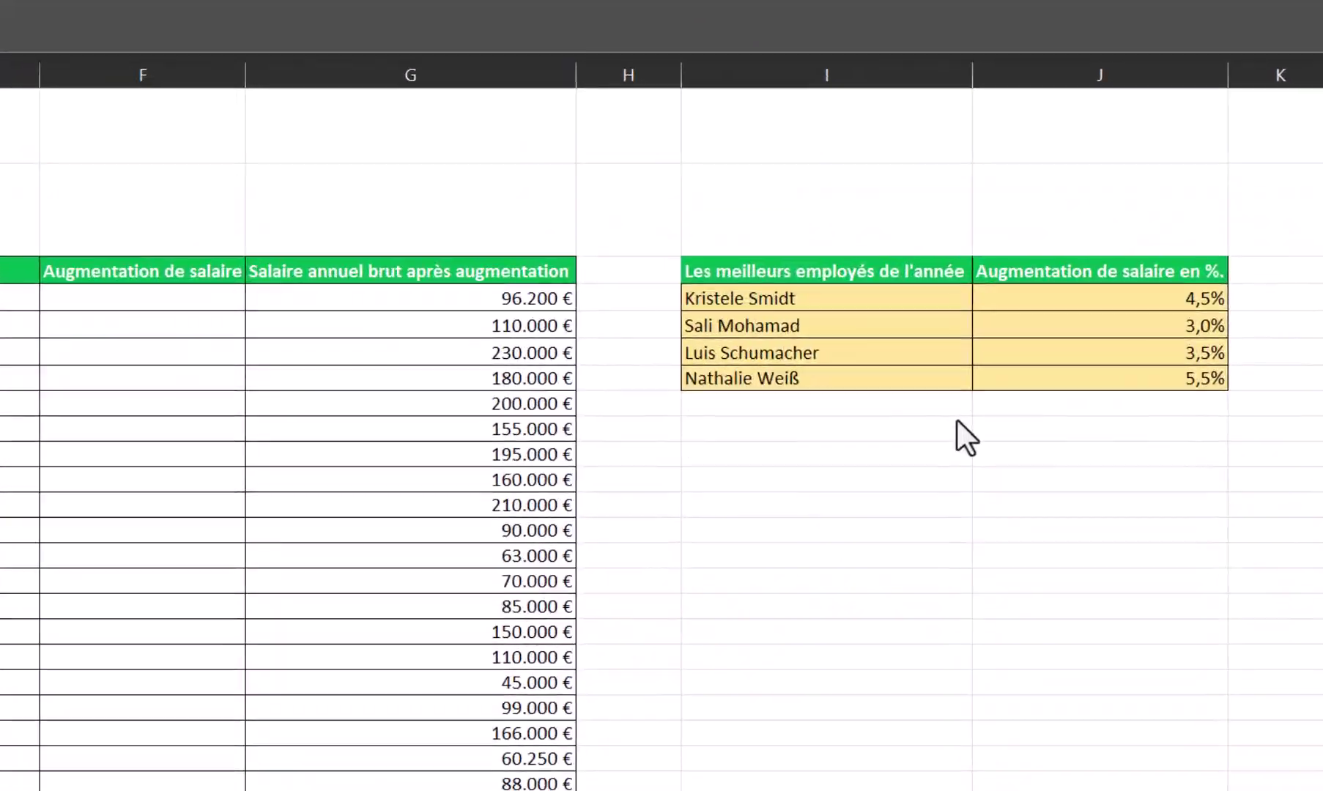
left_click_drag(748, 260, 1088, 370)
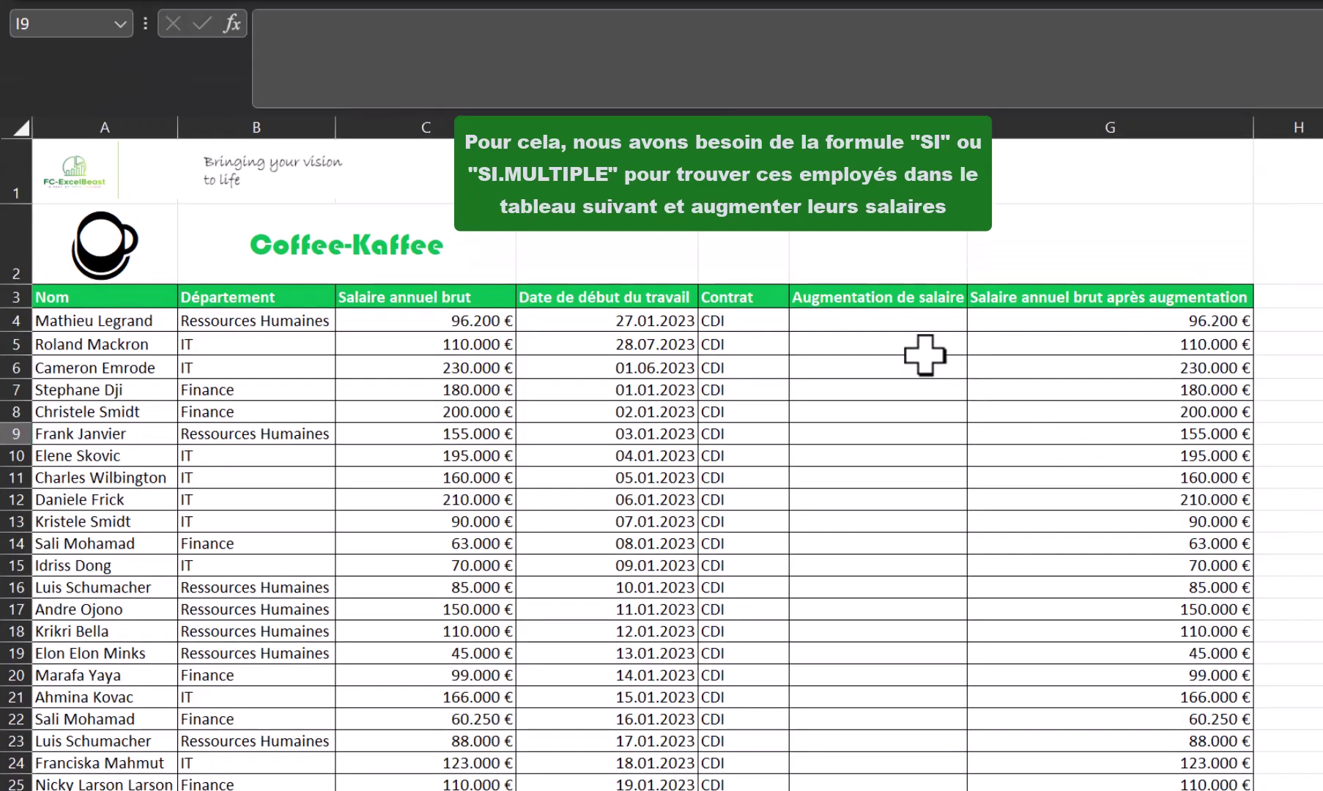
Step: Start a SI formula in F4 whose logical test is A4=$I$4, with I4 as an absolute reference
left_click(909, 331)
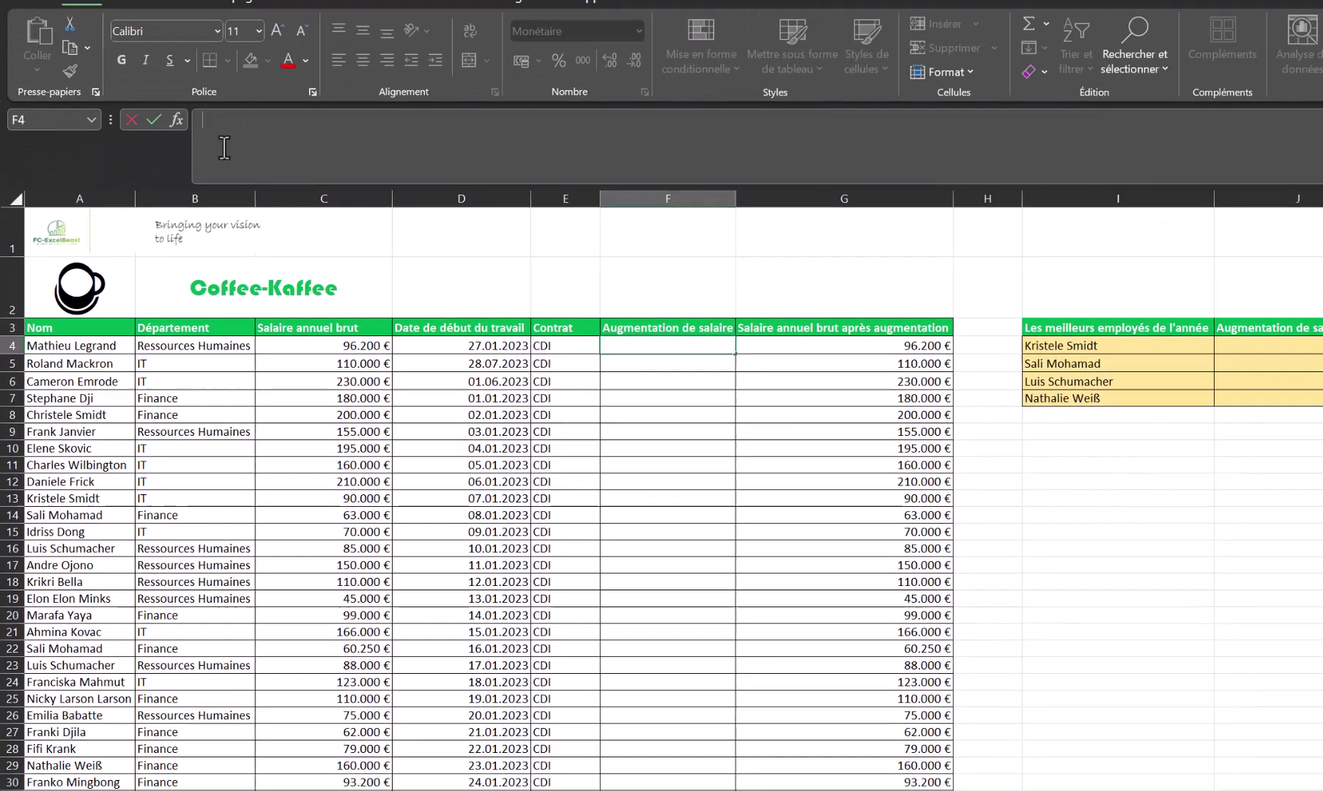
type("=SI")
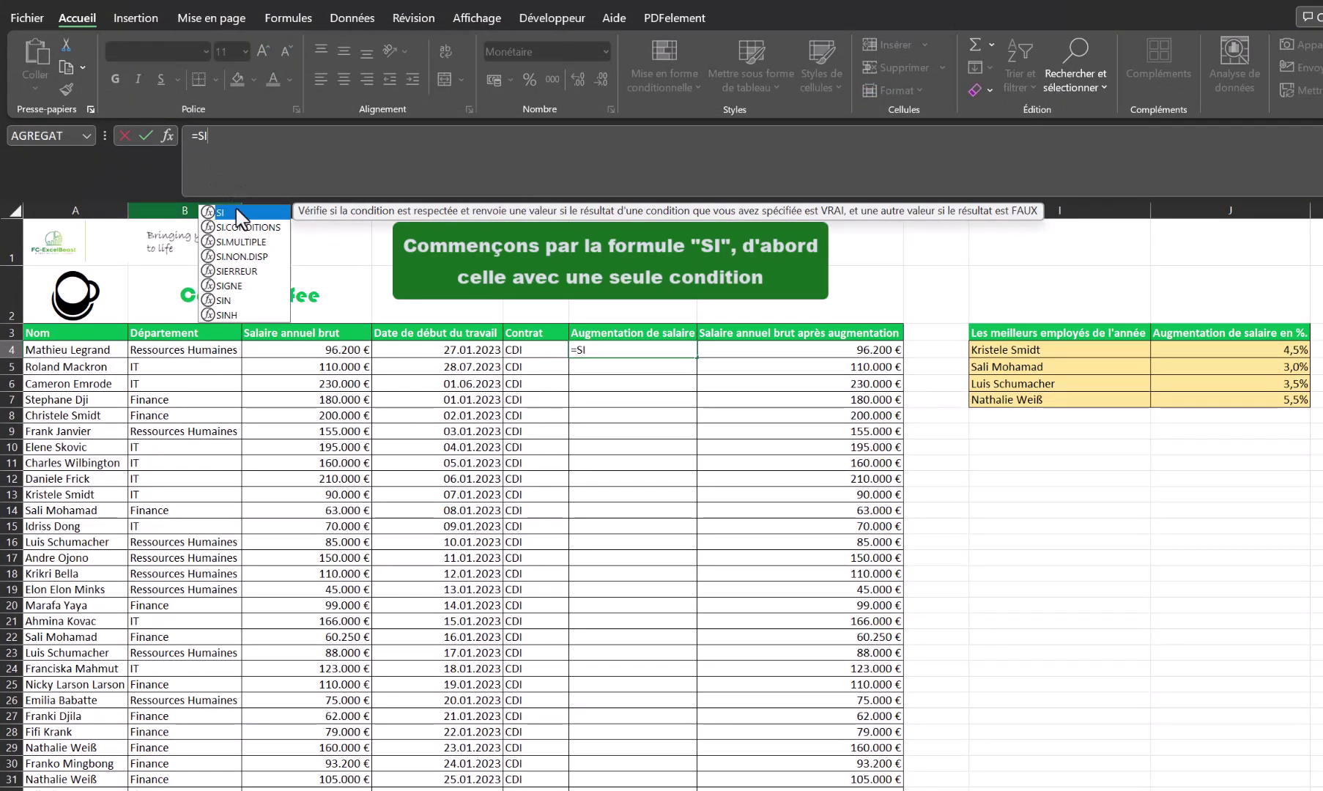
type("(")
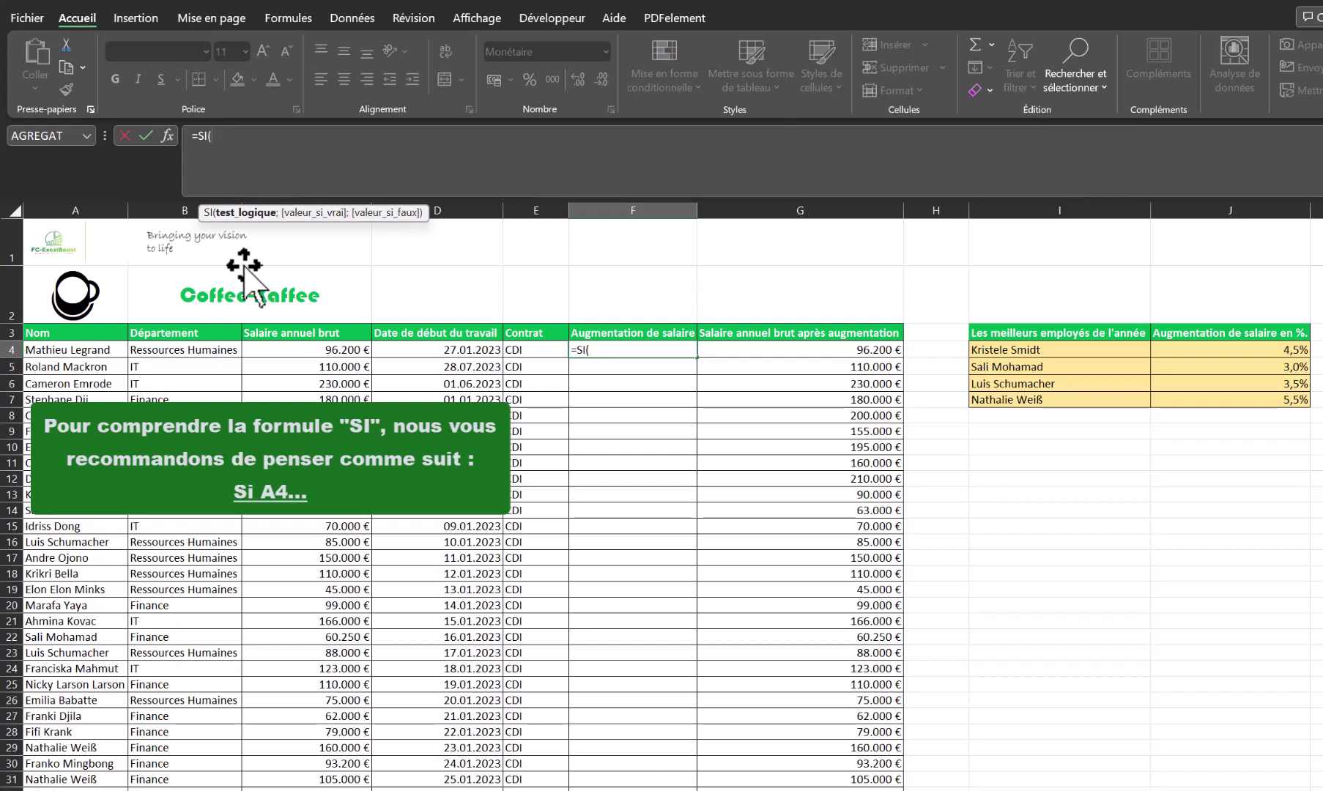
left_click(82, 351)
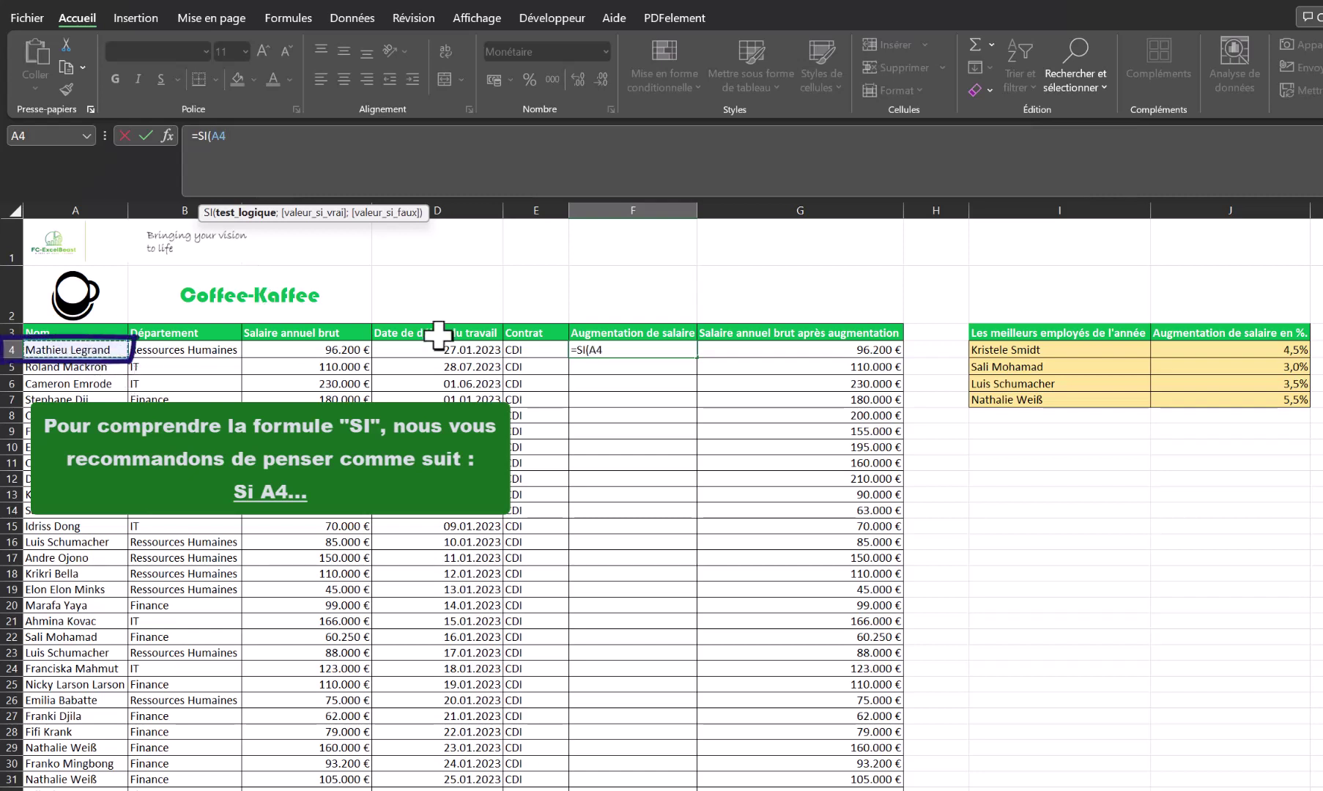
type("=")
left_click(1018, 350)
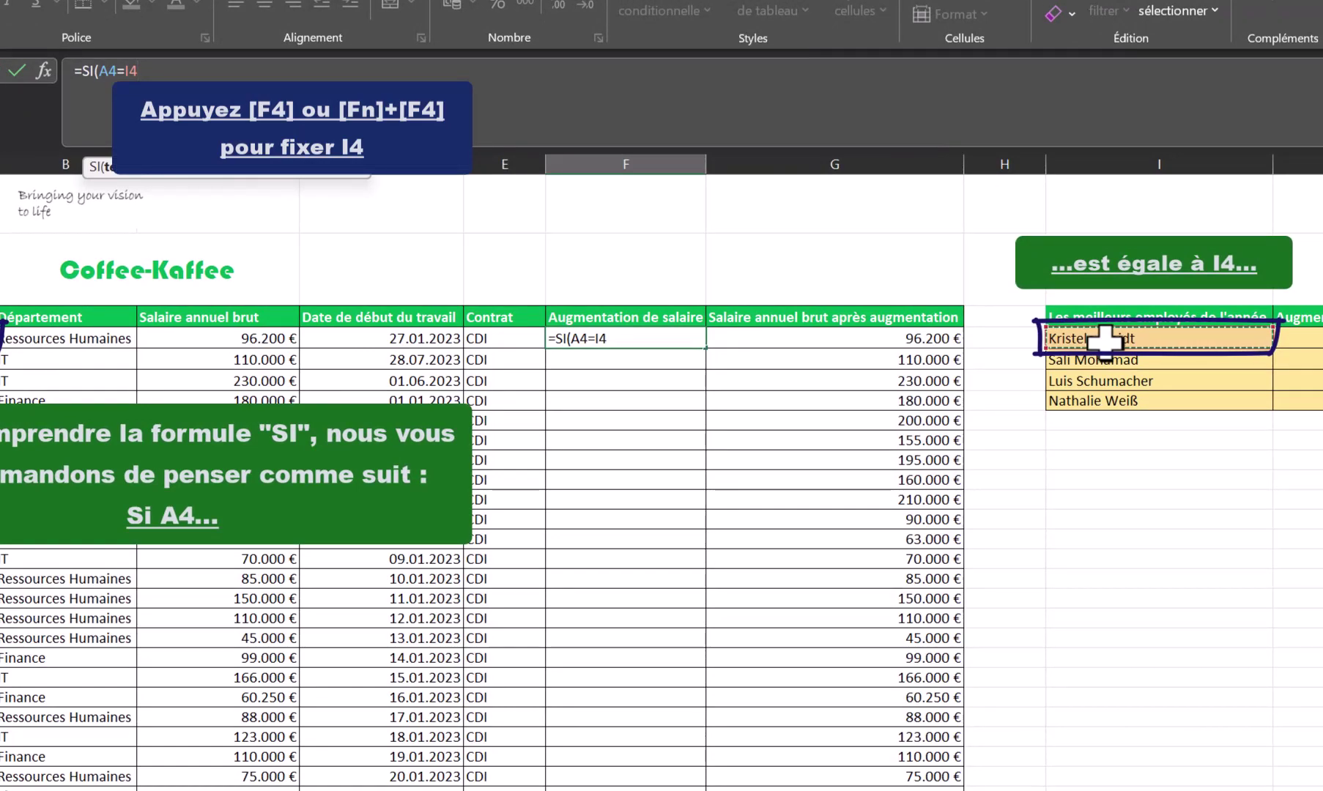
key("F4")
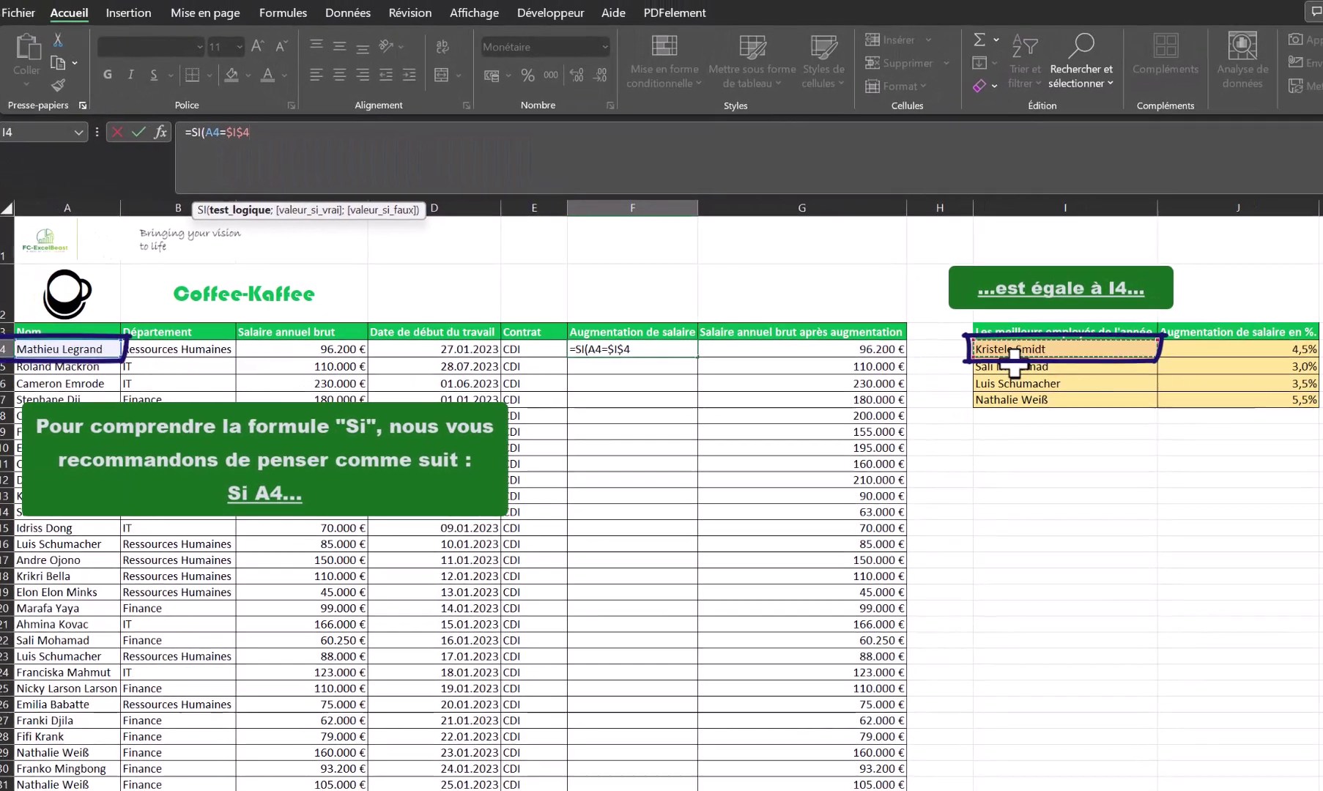
type(";")
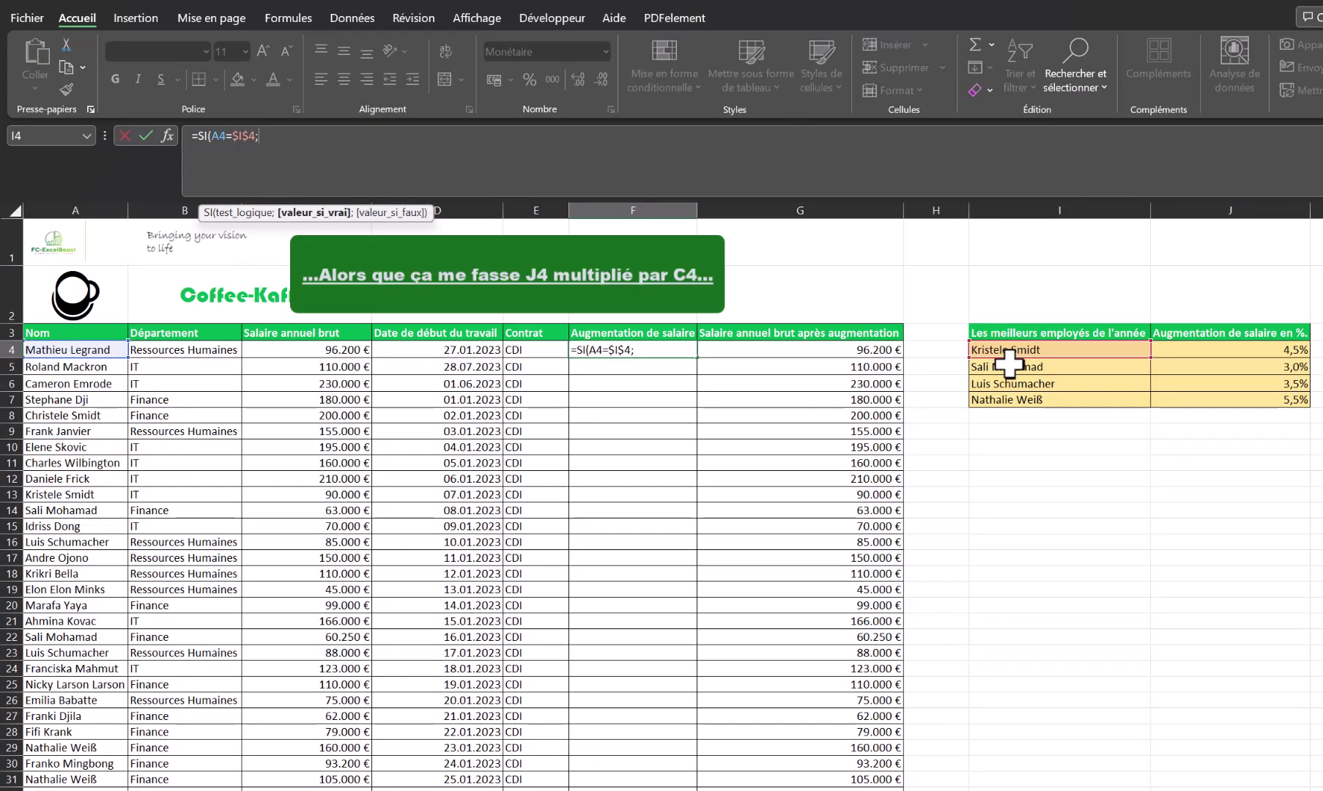
Step: Finish the F4 formula with $J$4*C4 as the value if true and 0 as the value if false
left_click(1239, 351)
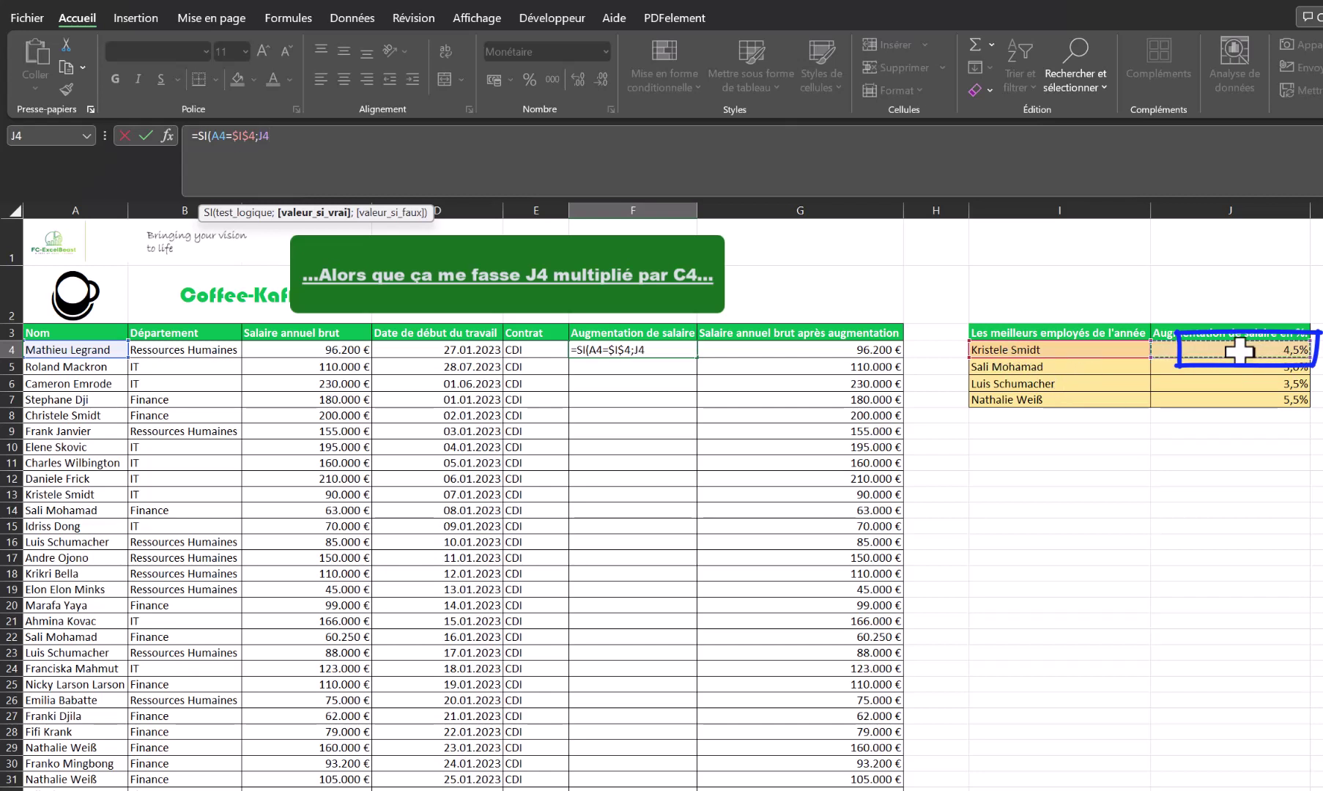
key("F4")
type("*")
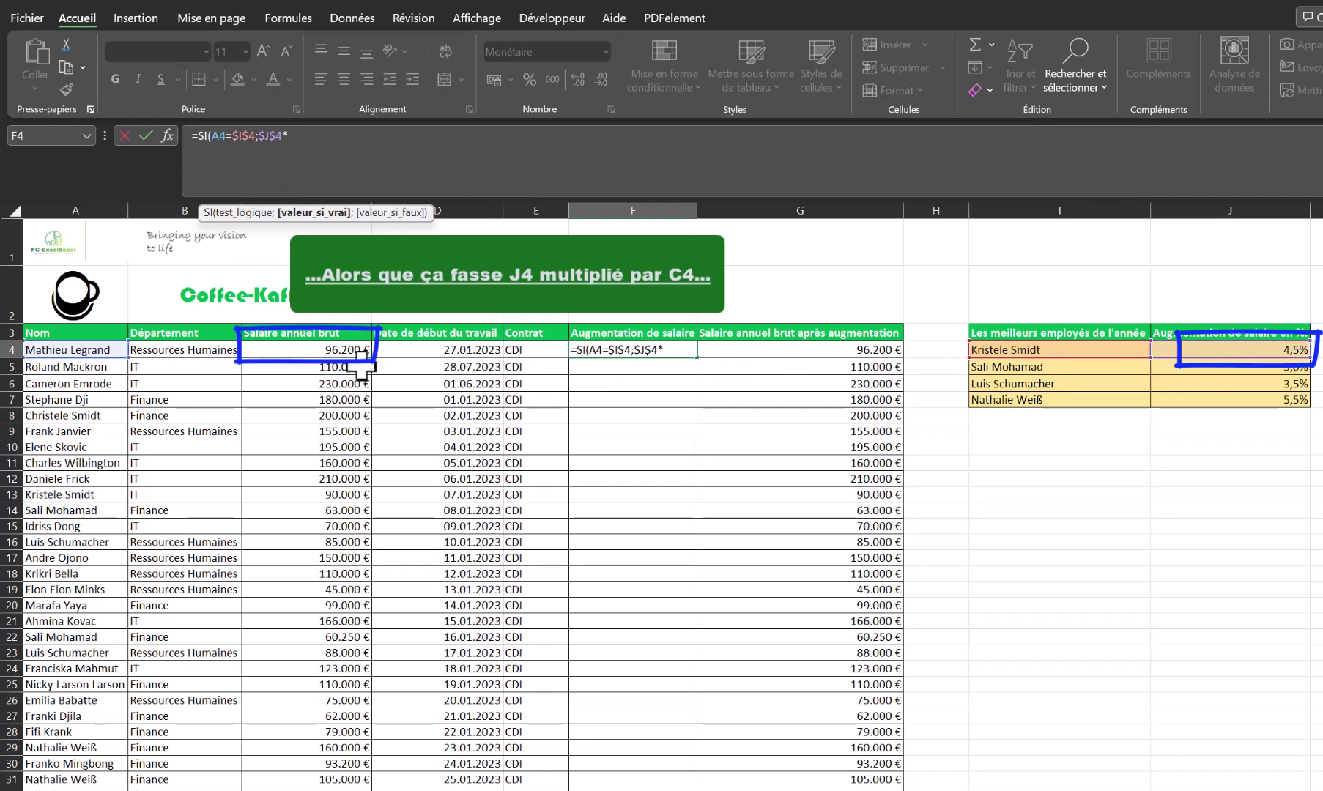
left_click(323, 353)
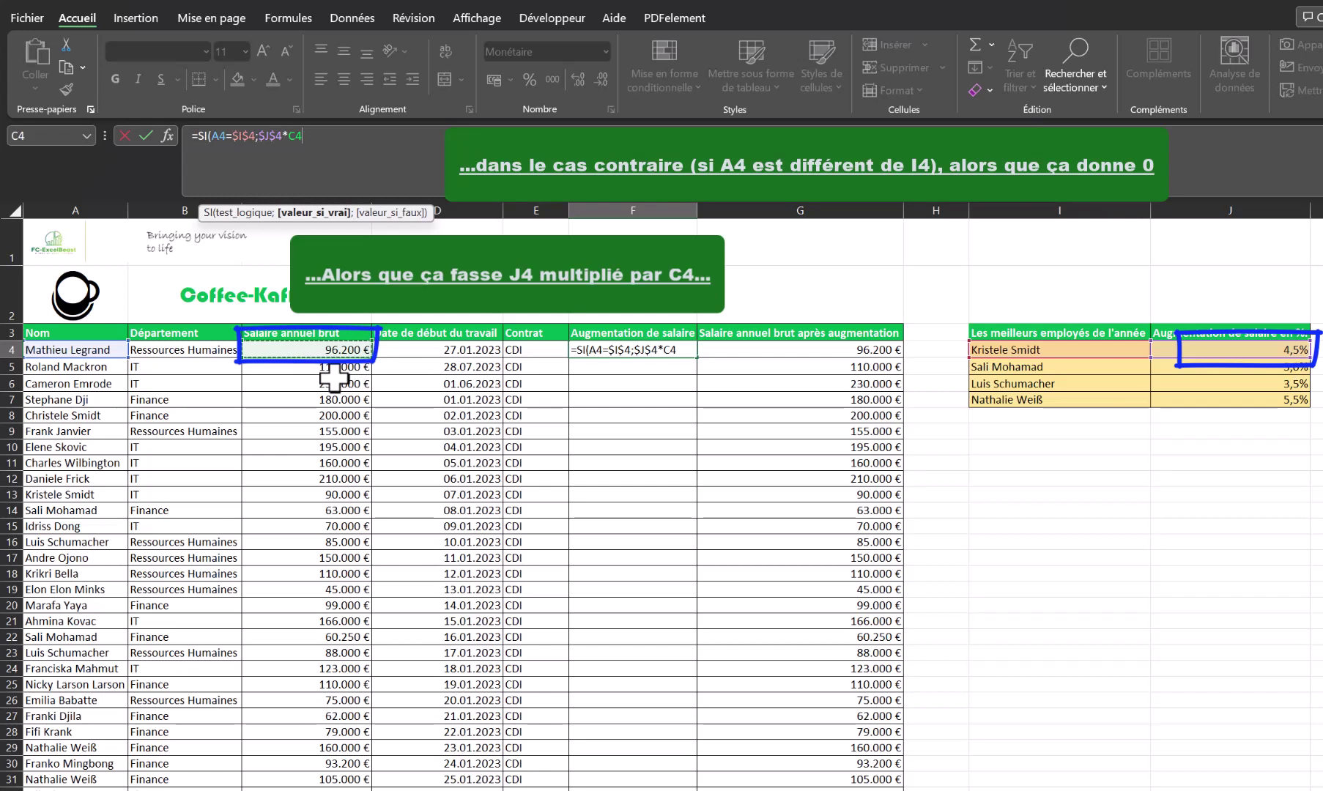
type(";0")
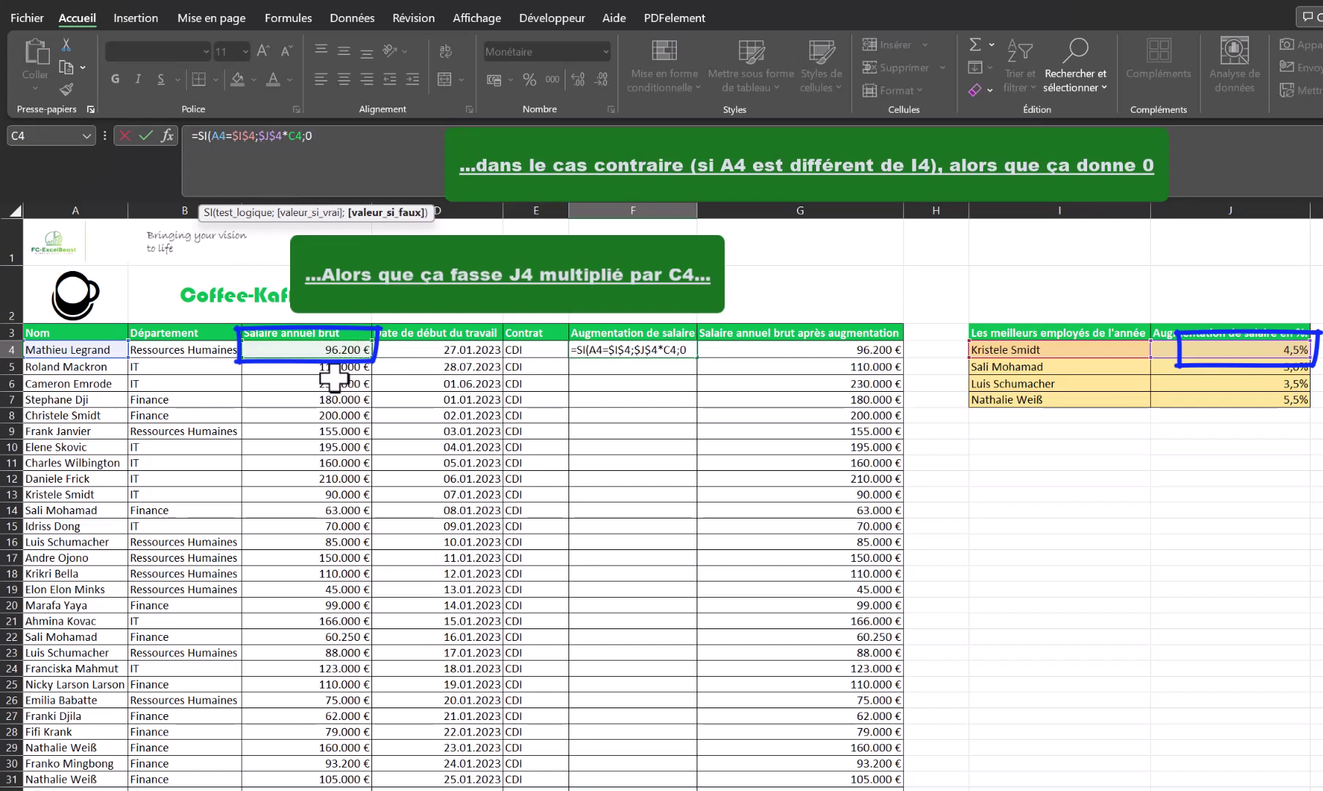
type(")")
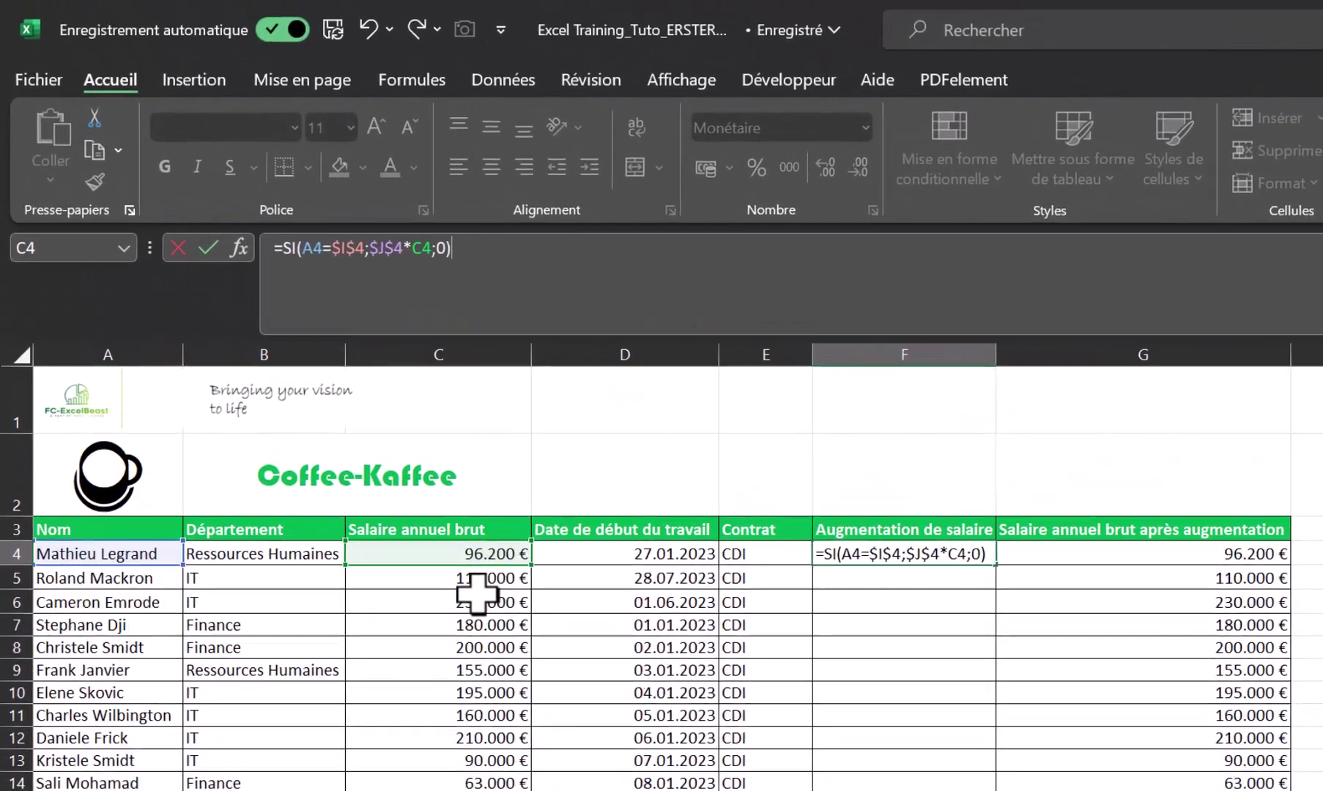
key("Return")
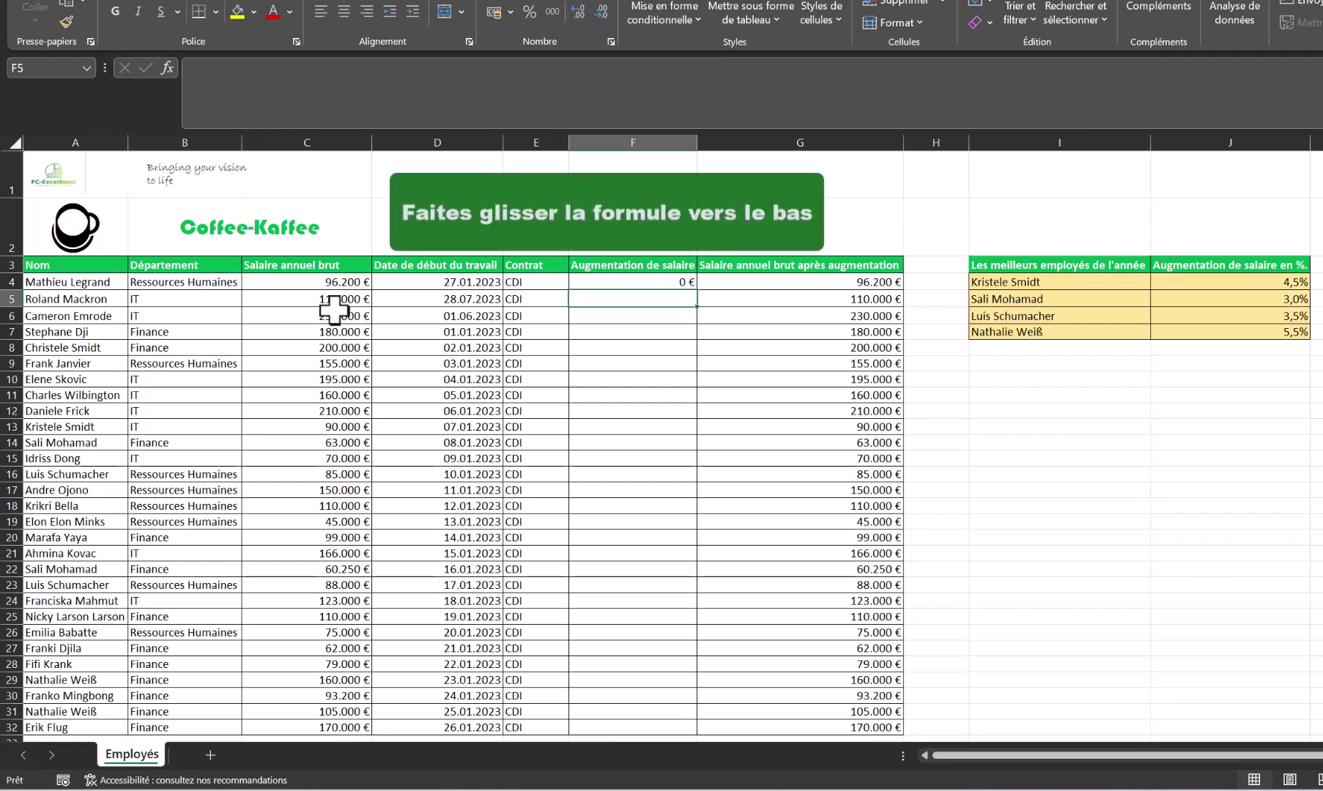
Step: Fill the F4 formula down the salary increase column to F32
left_click(667, 283)
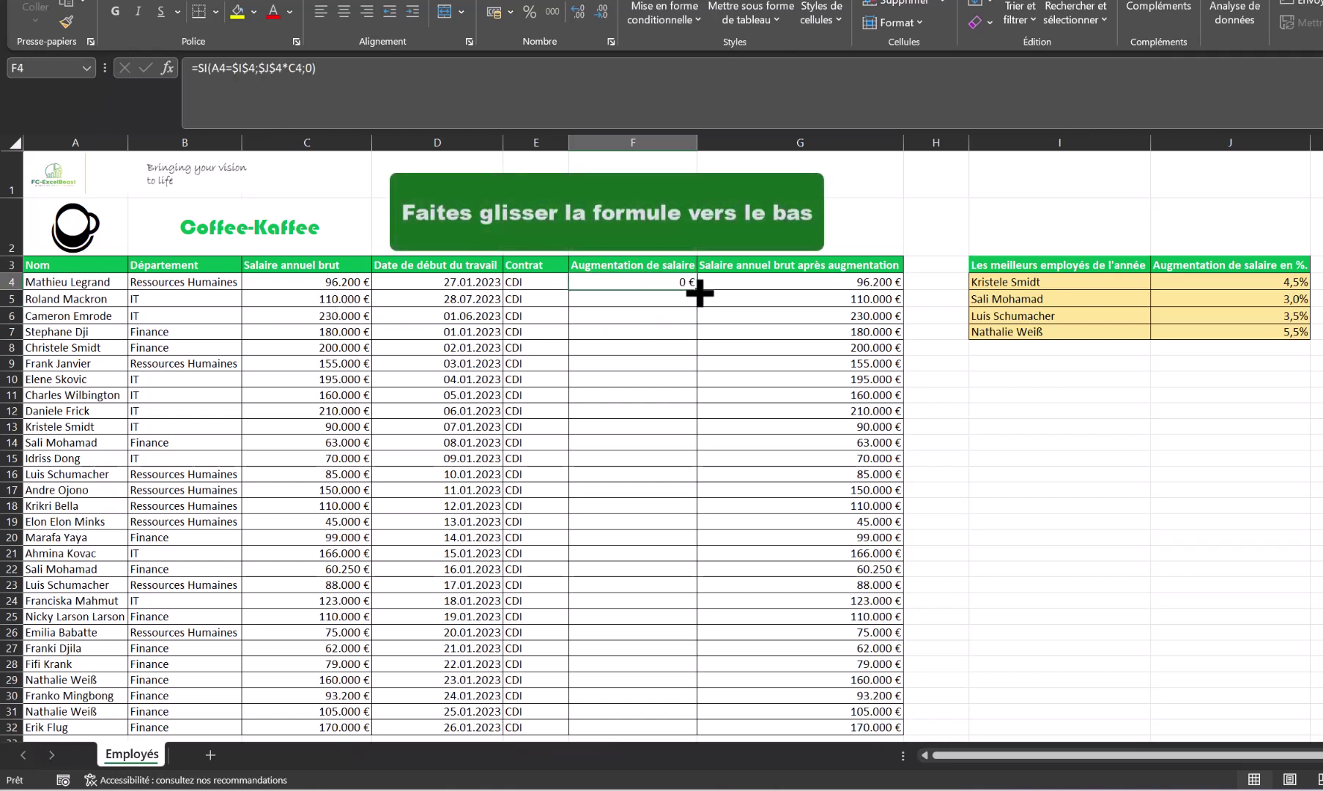
left_click_drag(697, 290, 658, 730)
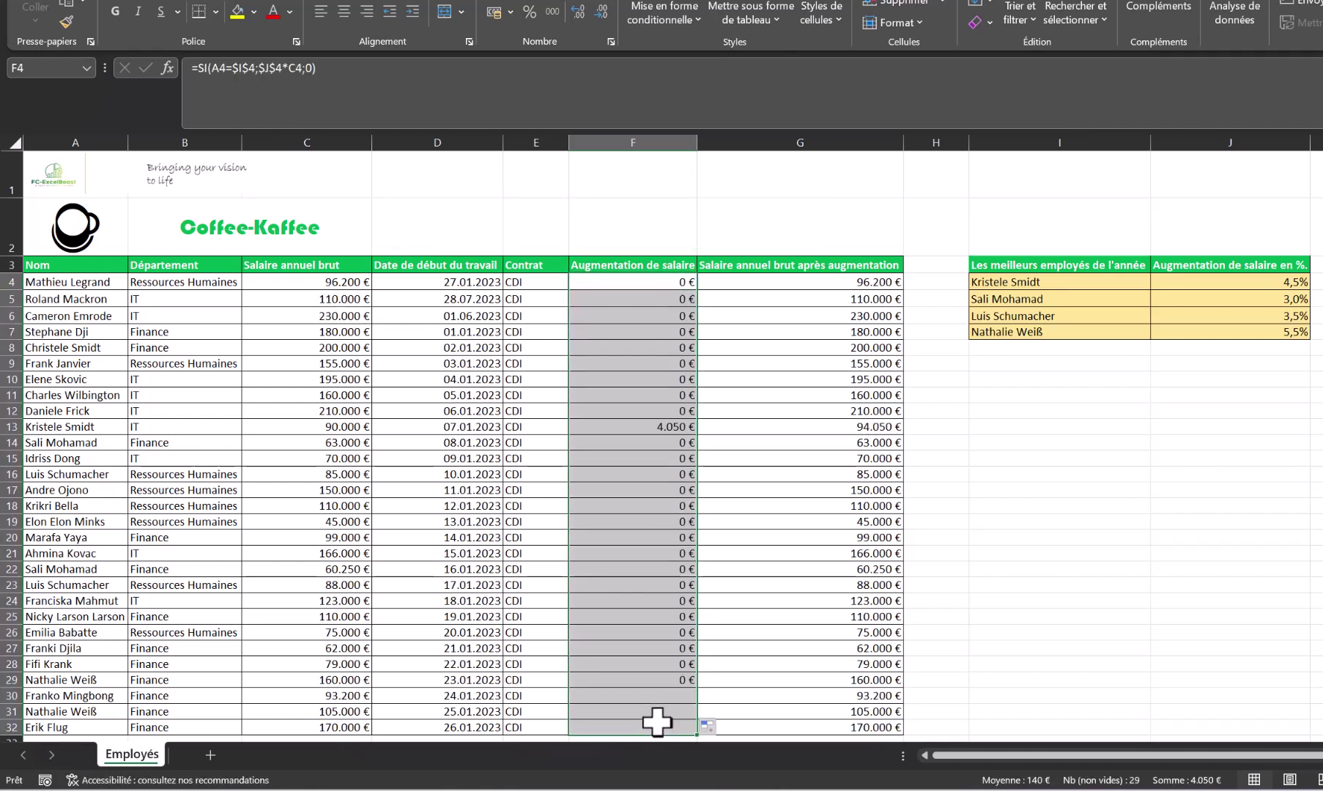
Step: Highlight the matching employee's row, A13:G13, with yellow fill
left_click_drag(42, 430, 788, 431)
left_click(237, 12)
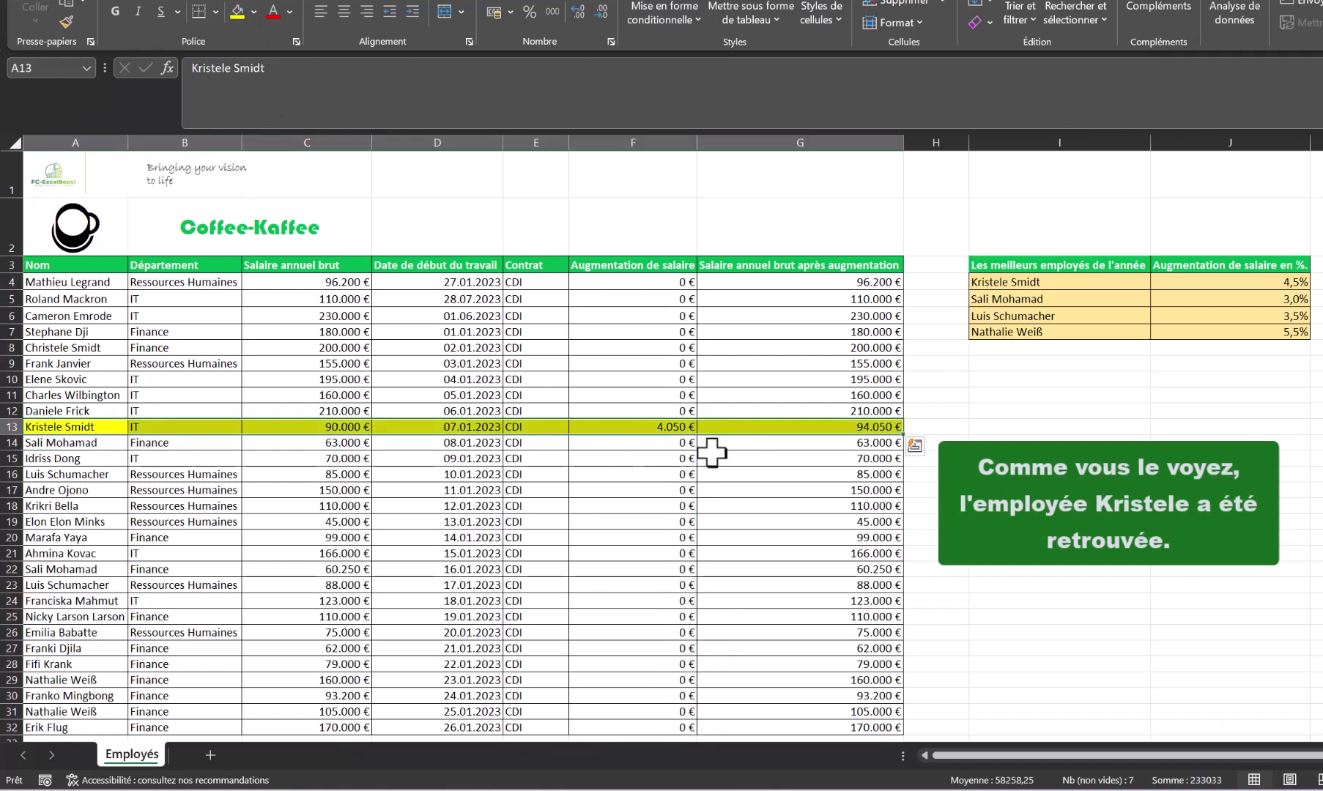
left_click(1000, 427)
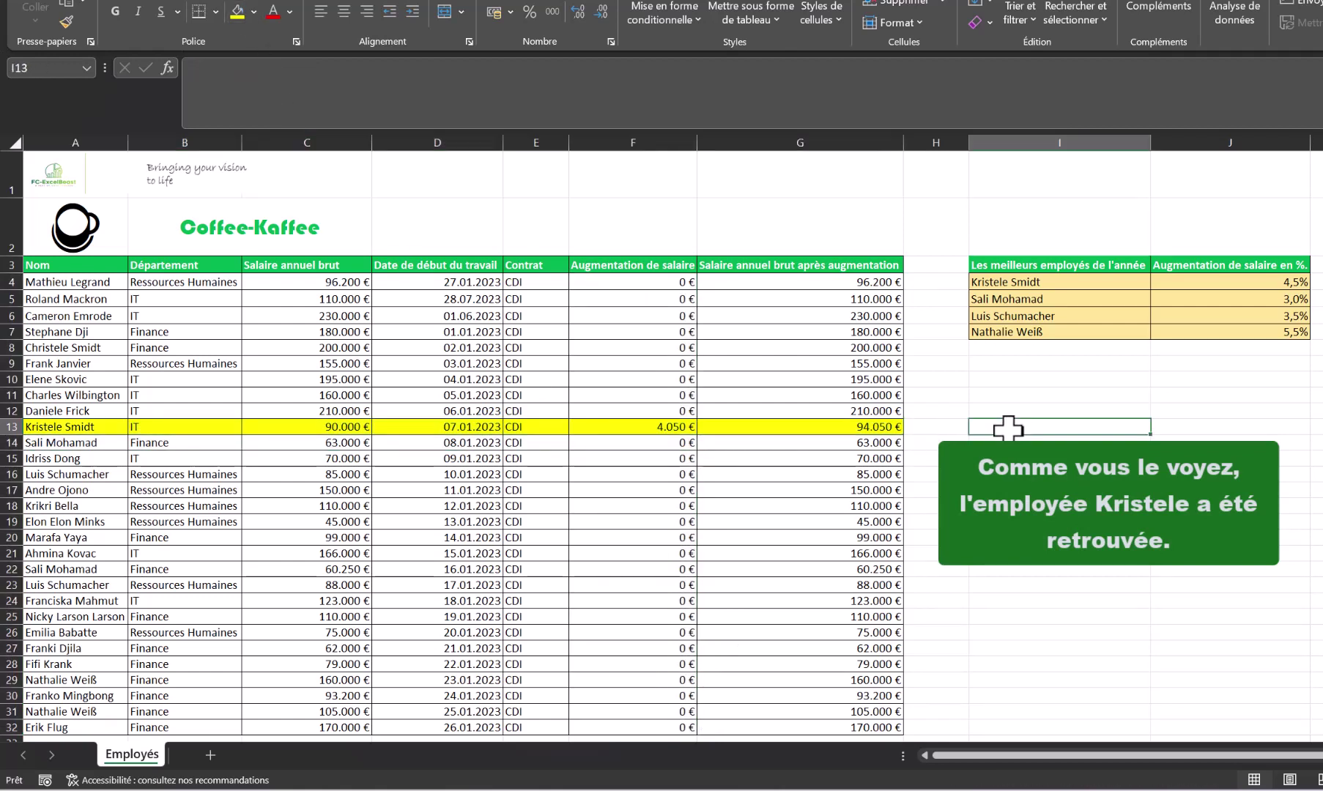
Step: Replace the closing 0) of the F4 formula with a nested SI function as the value if false
left_click(628, 282)
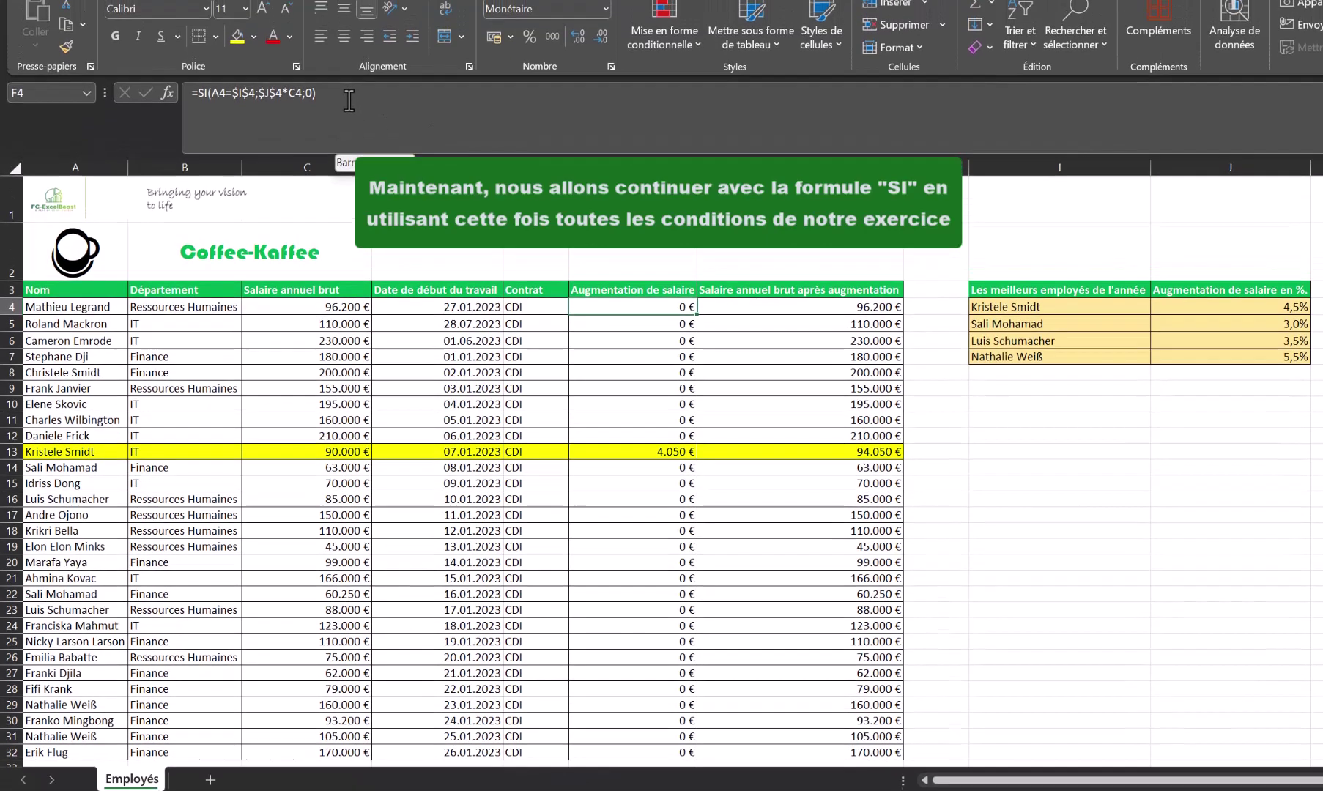
left_click(350, 76)
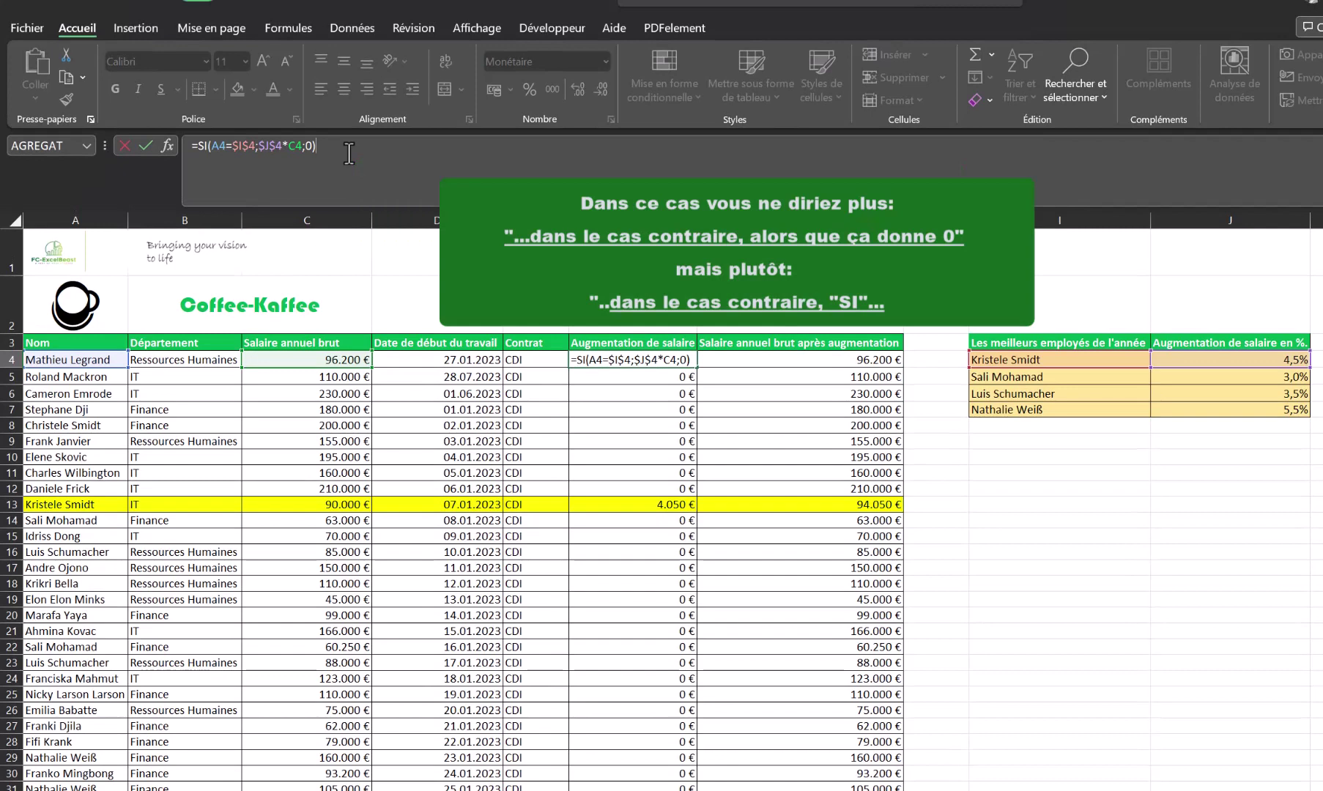
key("BackSpace")
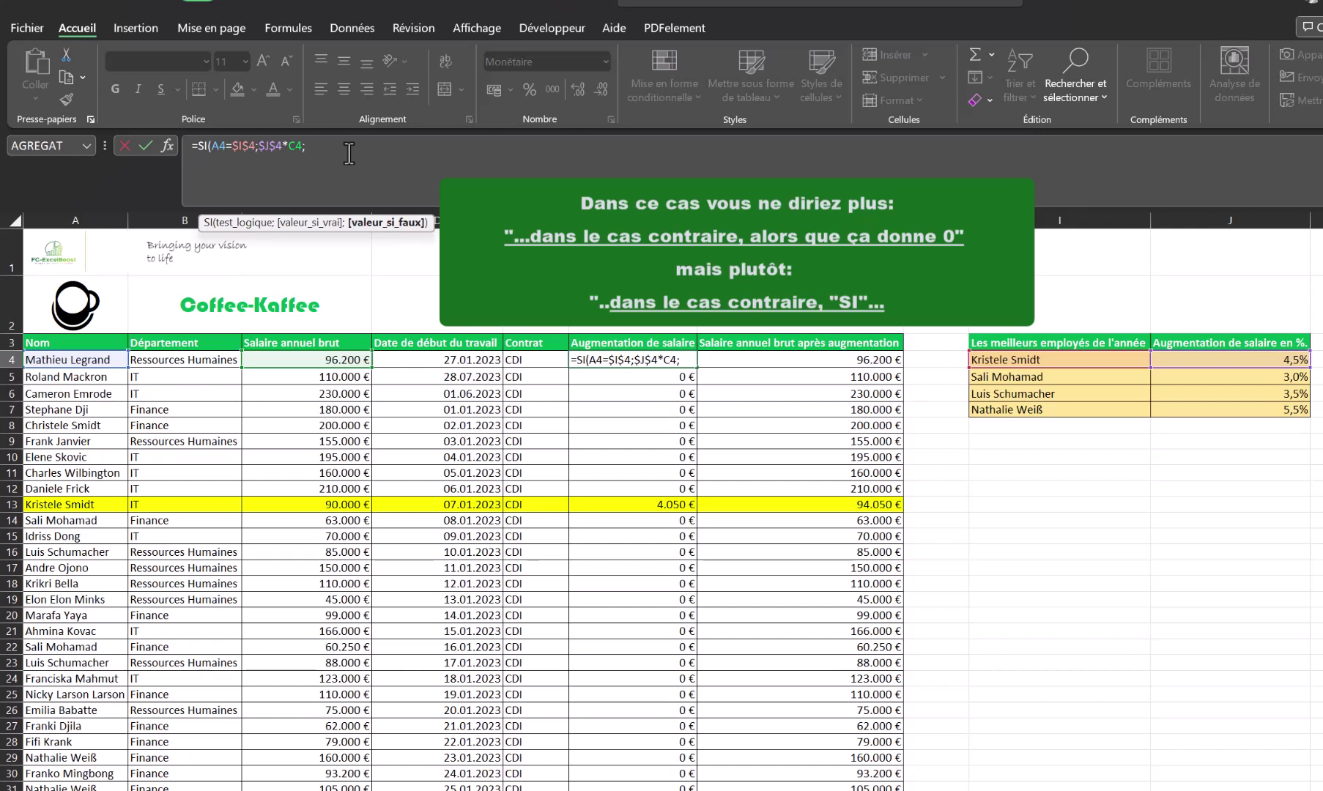
type("S")
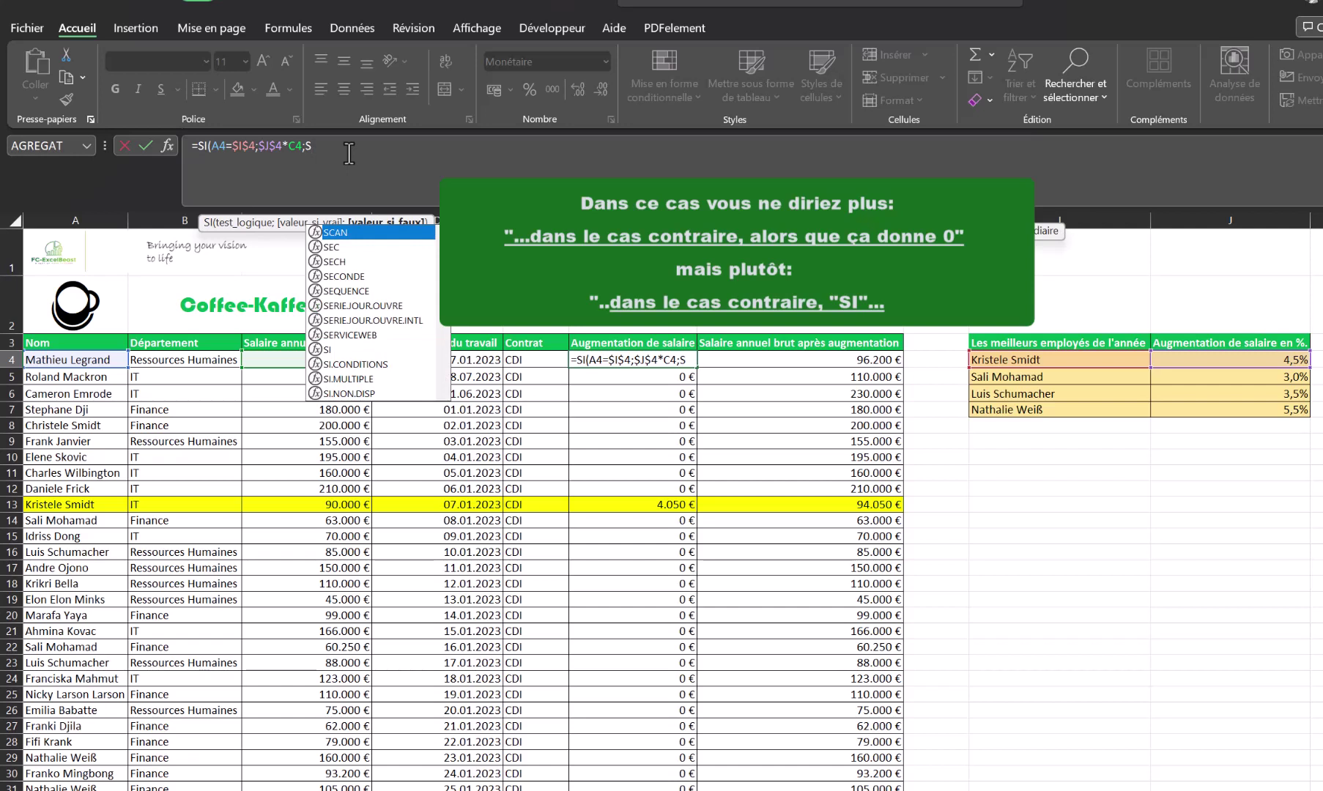
type("I")
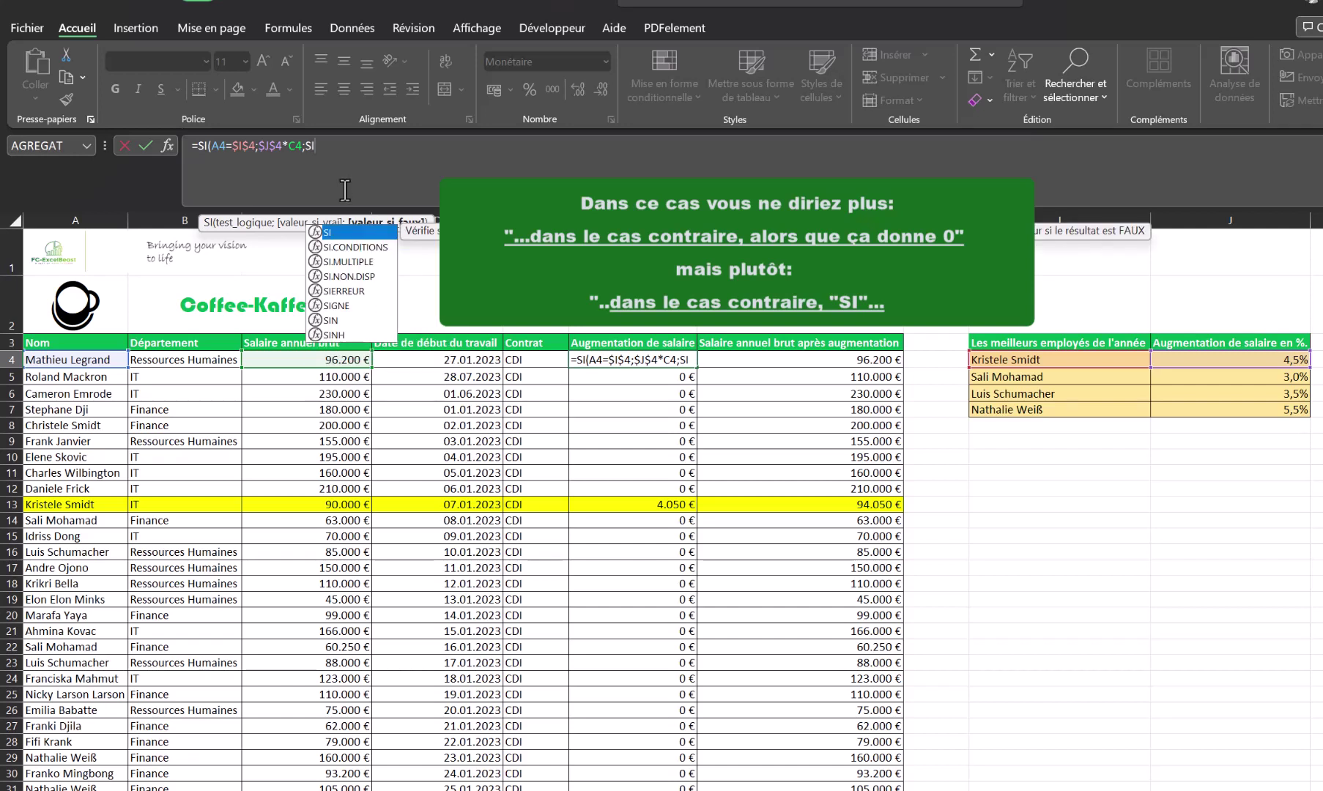
double_click(357, 233)
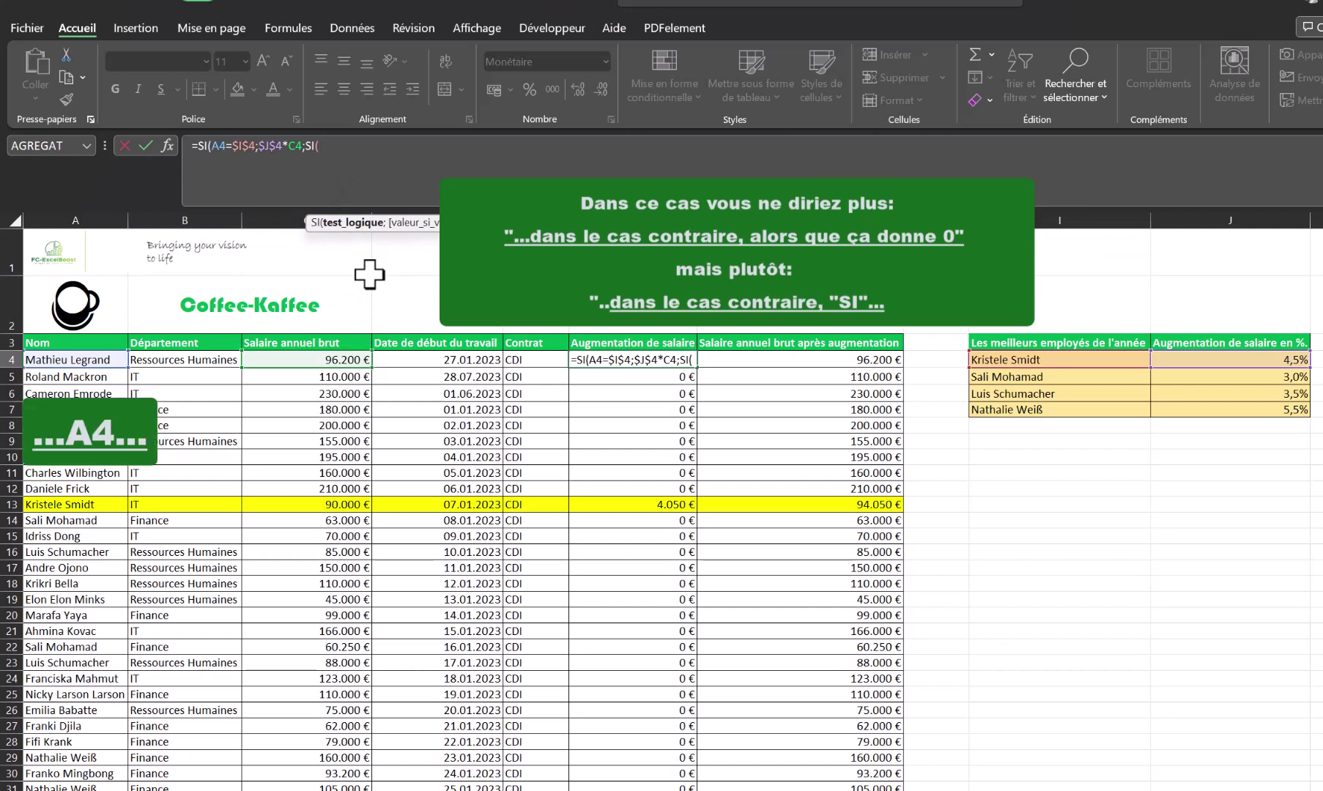
Step: Set the nested SI's logical test to A4=$I$5, with I5 as an absolute reference
left_click(101, 359)
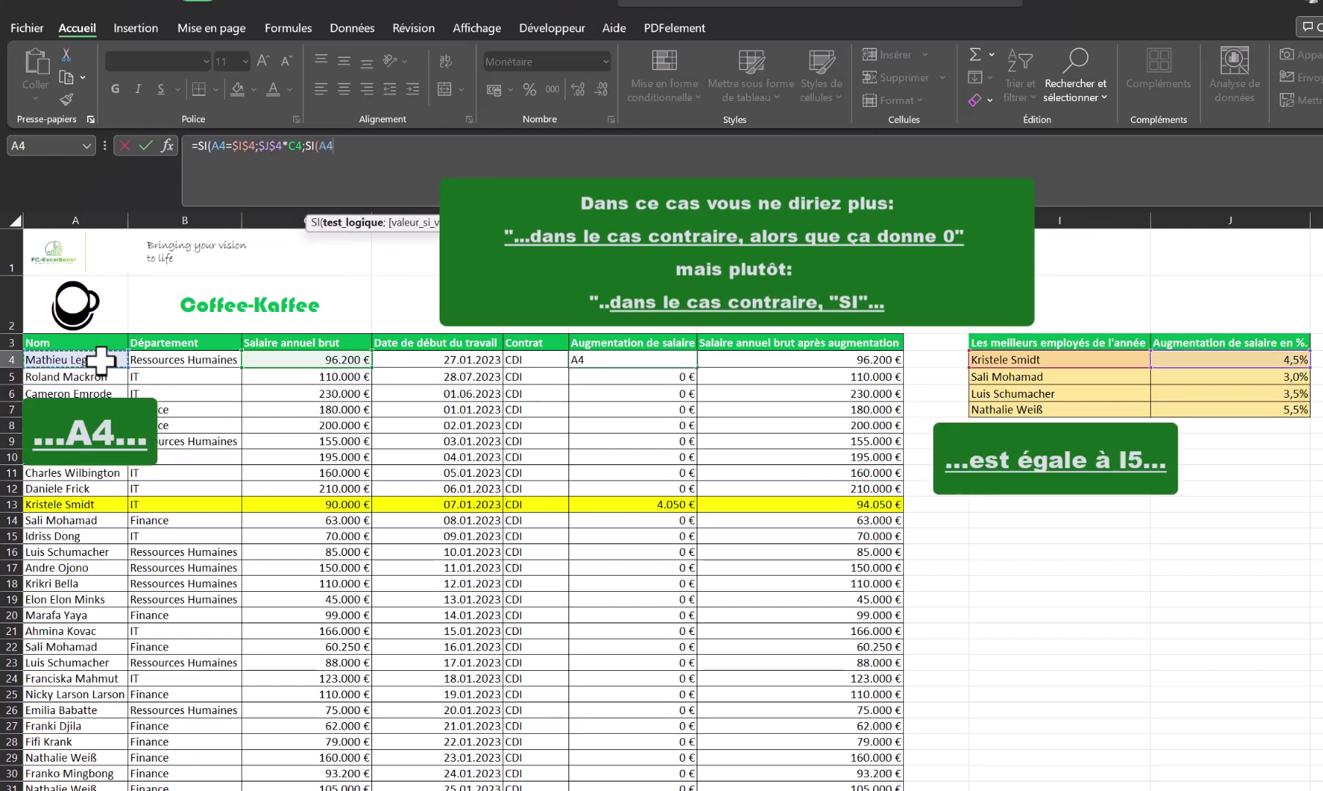
type("=")
left_click(1024, 376)
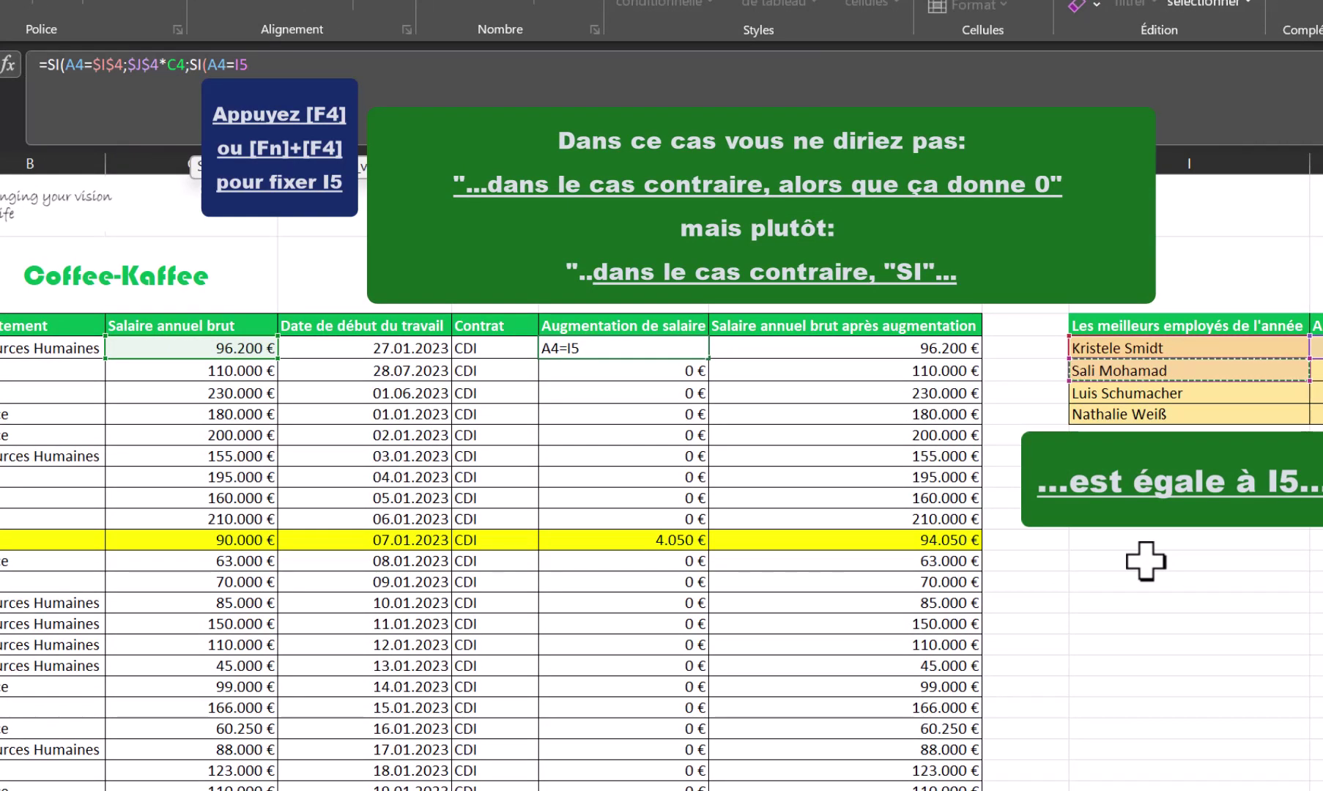
key("F4")
type(";")
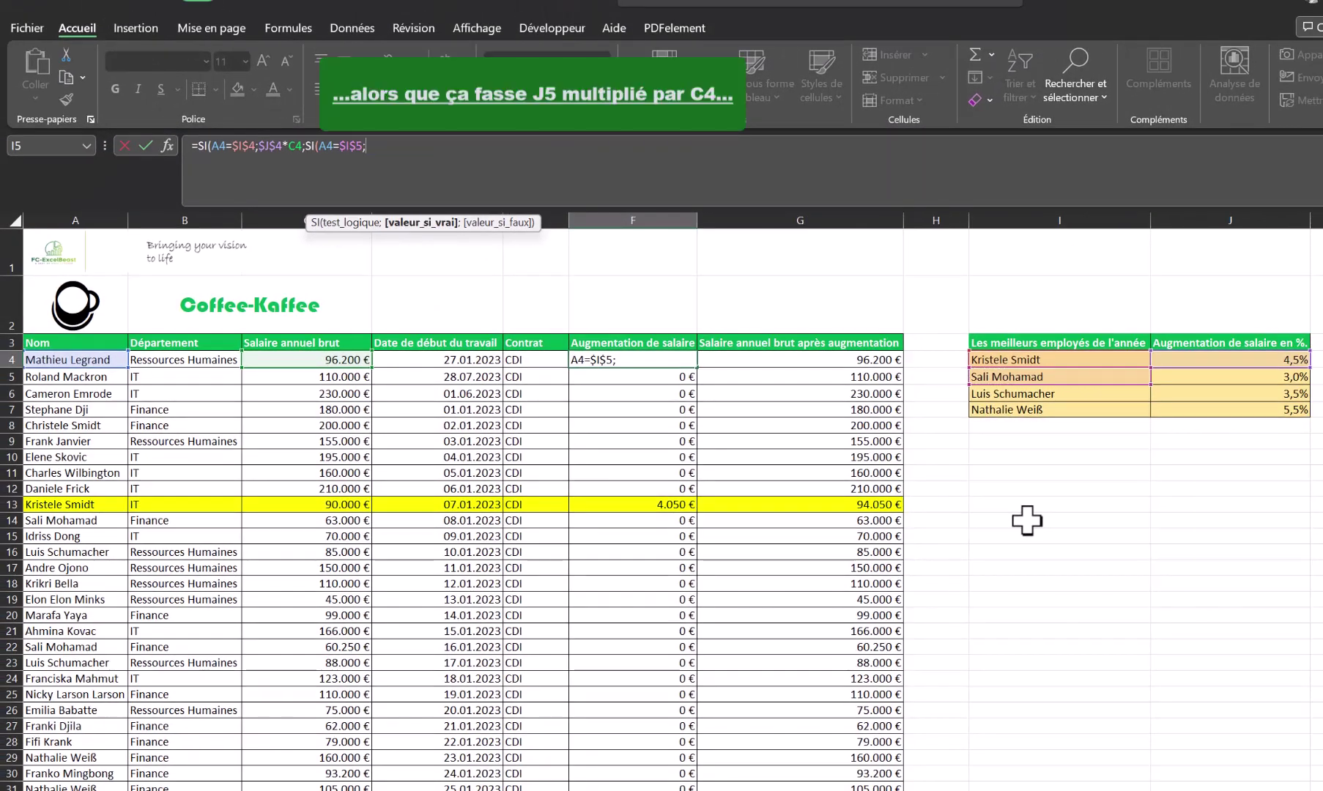
Step: Enter $J$5*C4 as the nested SI's value if true, ending with a semicolon for the next argument
left_click(1220, 378)
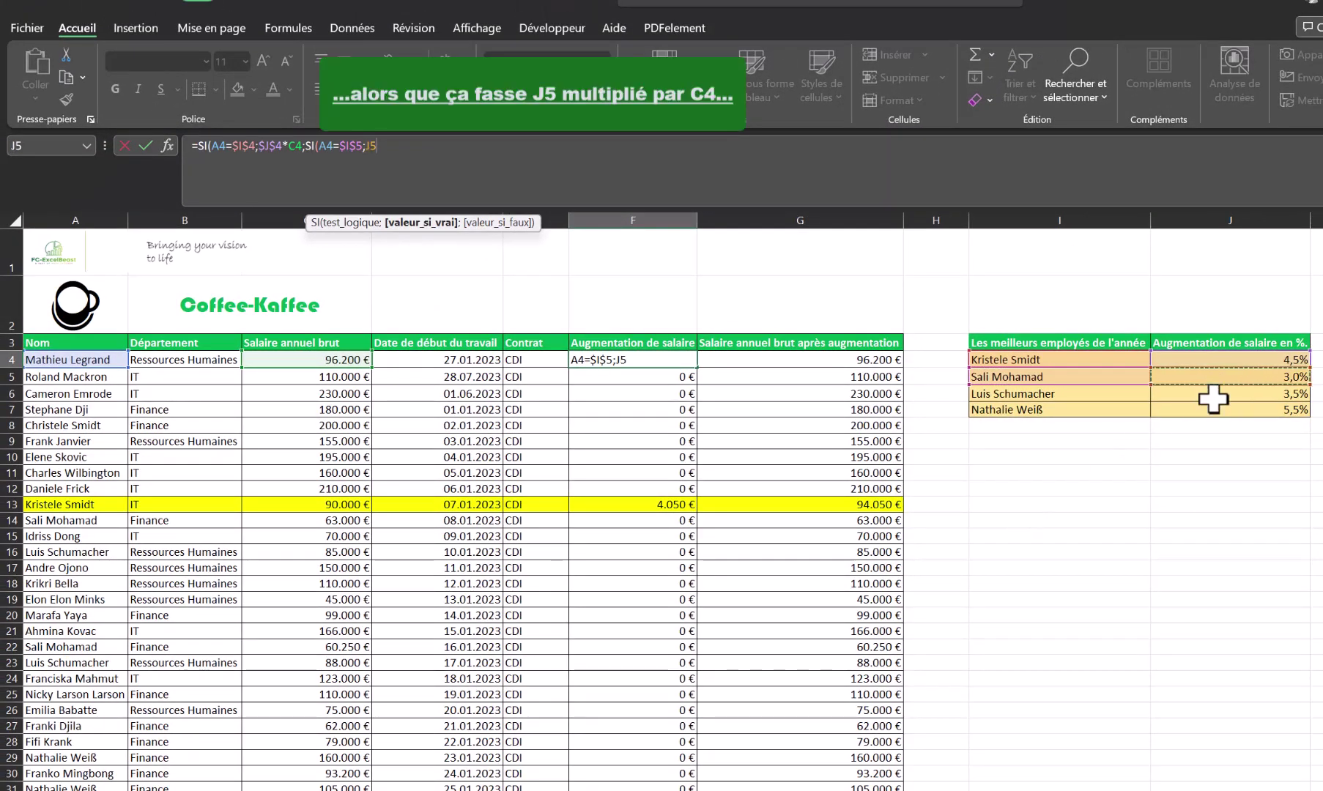
key("F4")
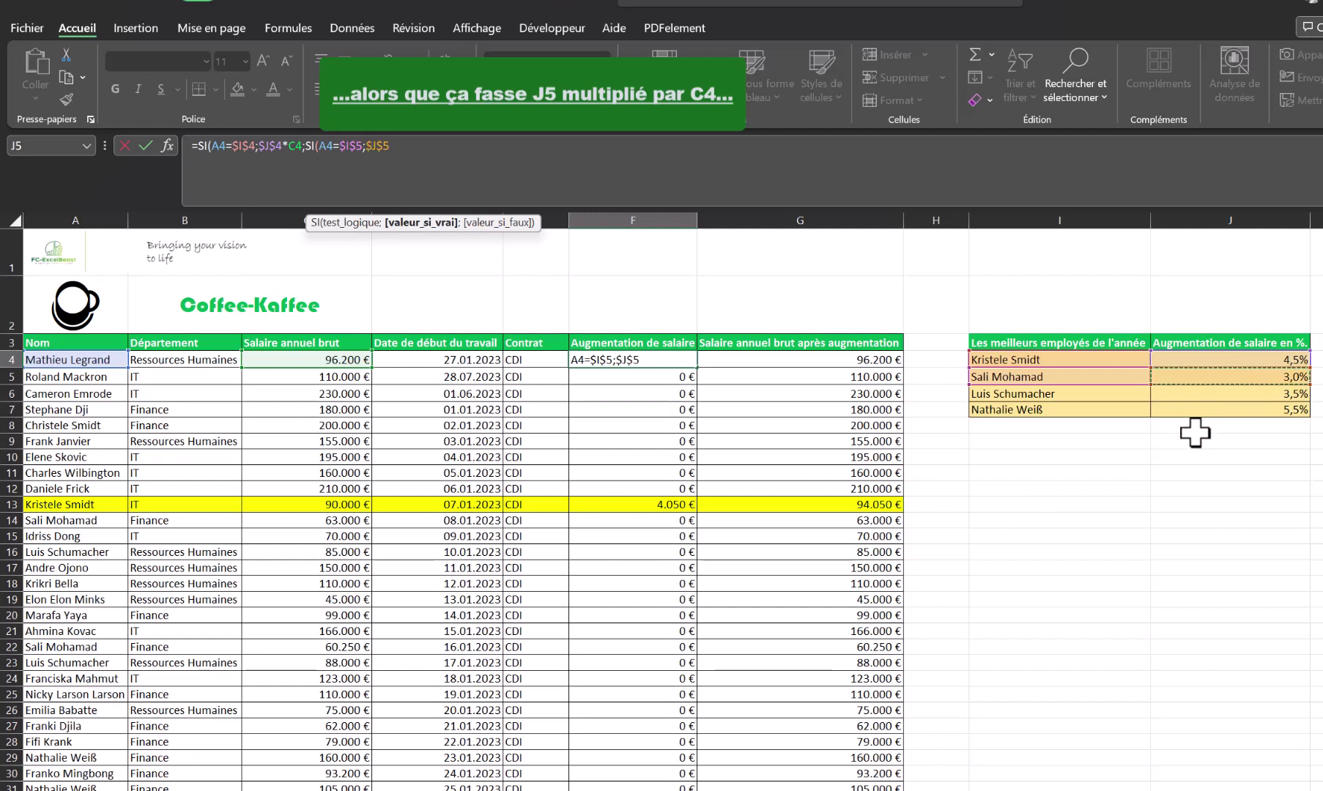
type("*")
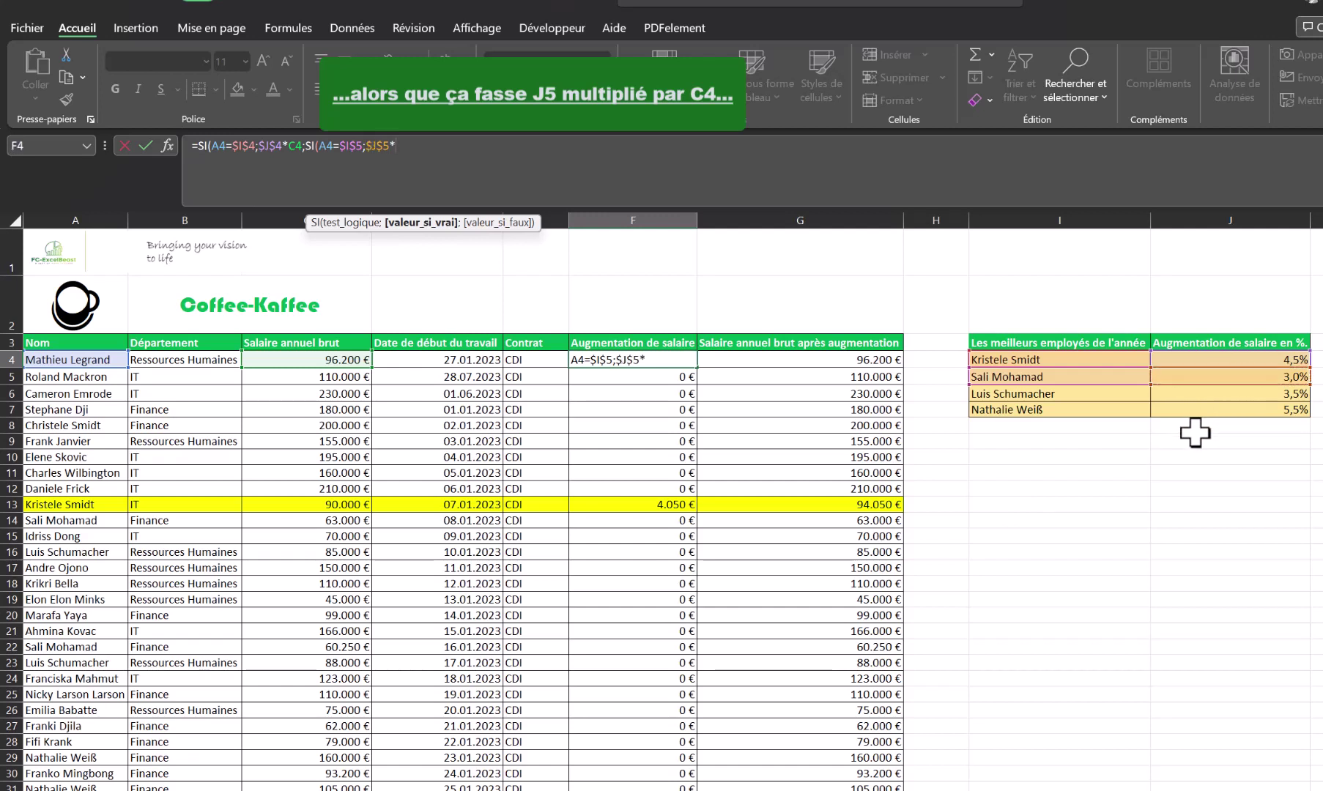
left_click(355, 358)
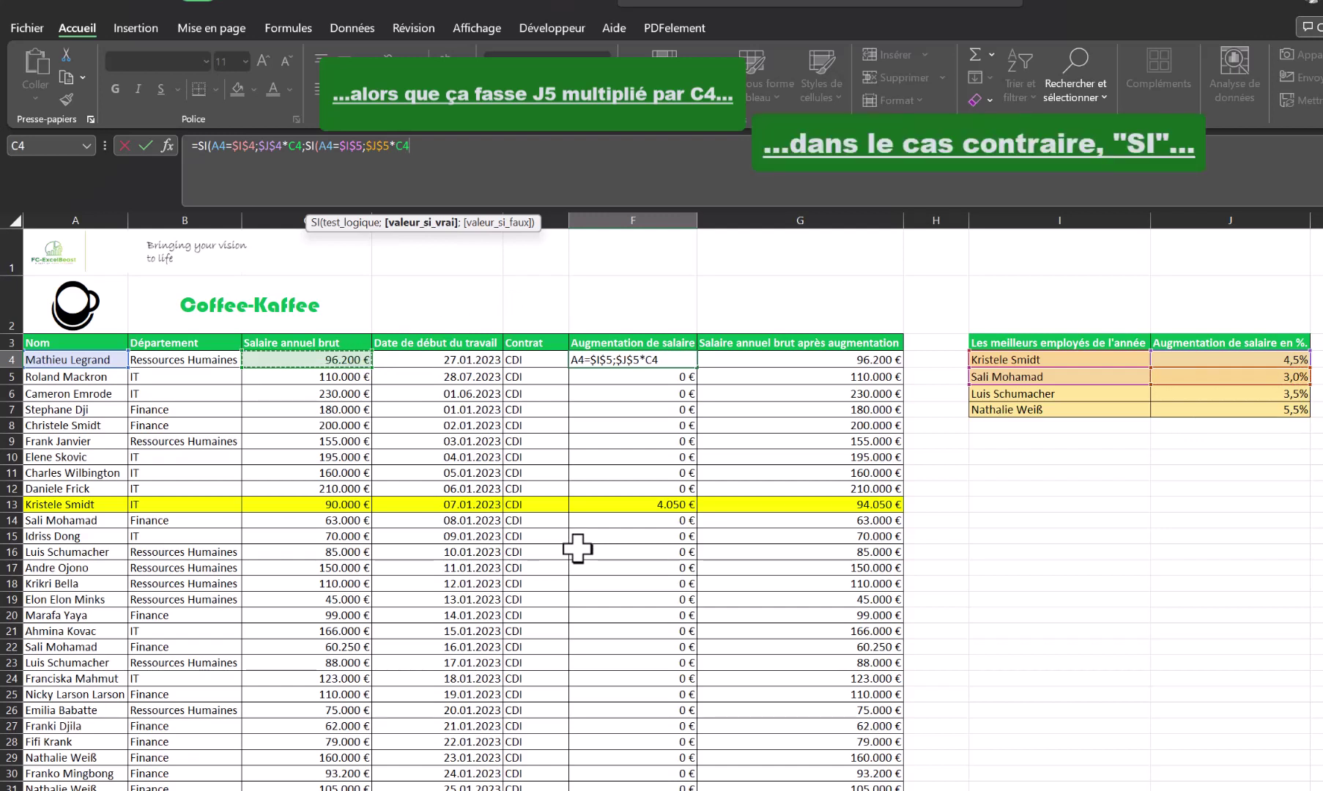
type(";")
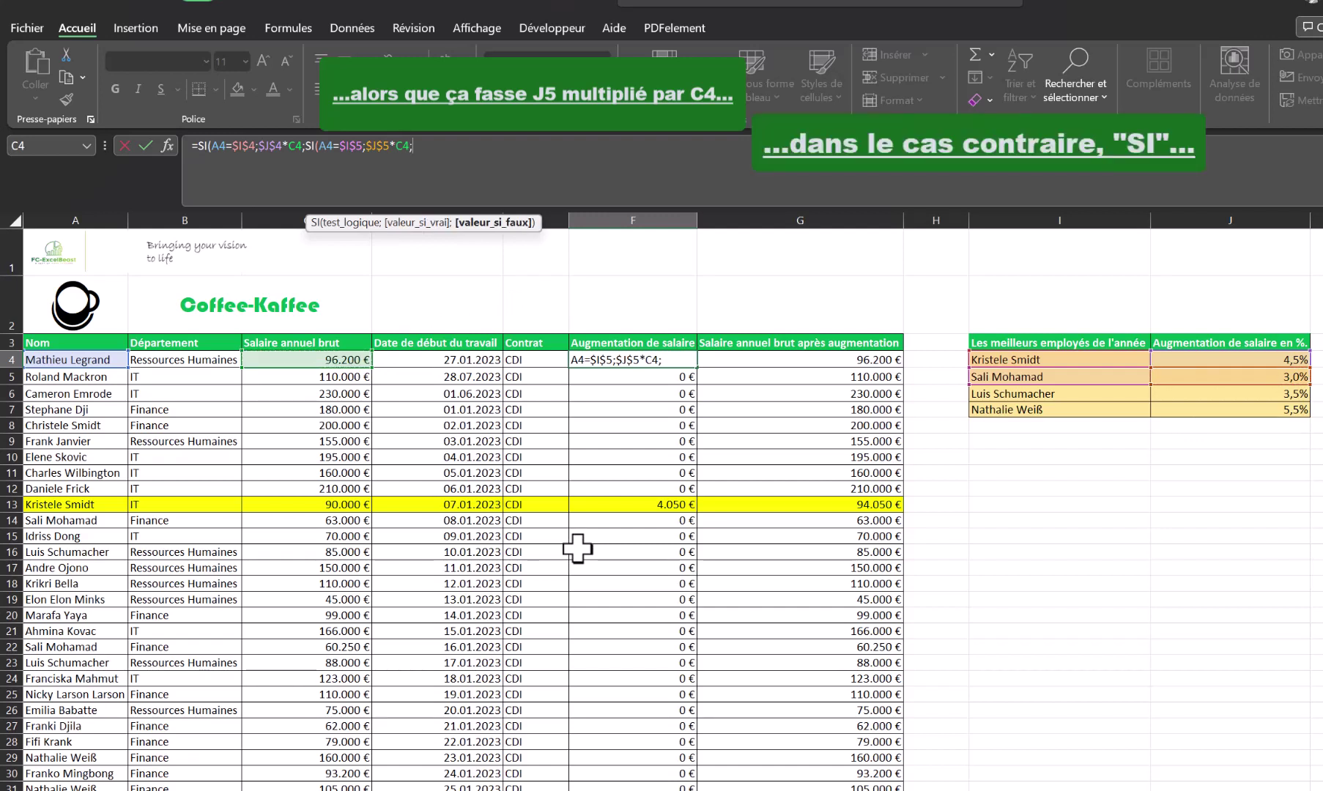
Step: Add a third nested SI as the value if false, with A4=$I$6 as its logical test, ending with a semicolon
type("SI")
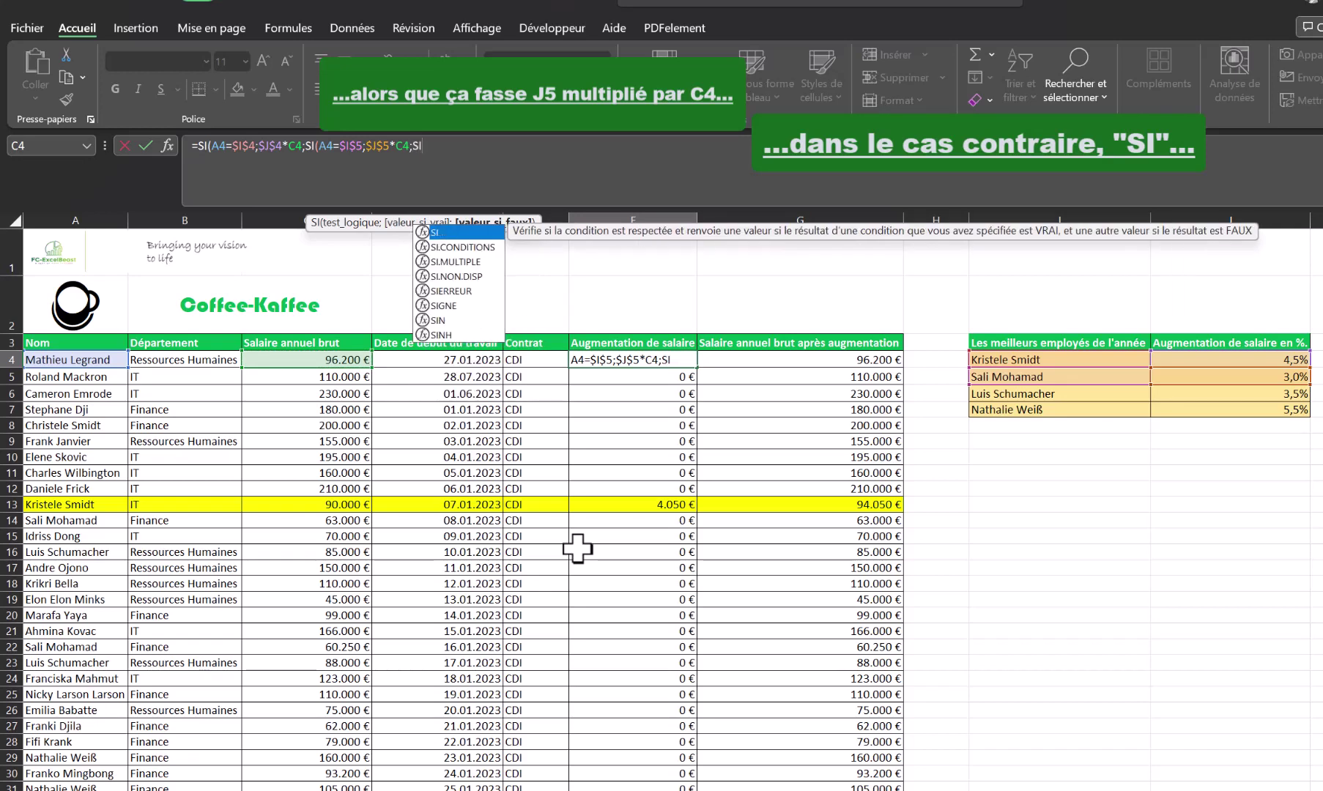
double_click(467, 233)
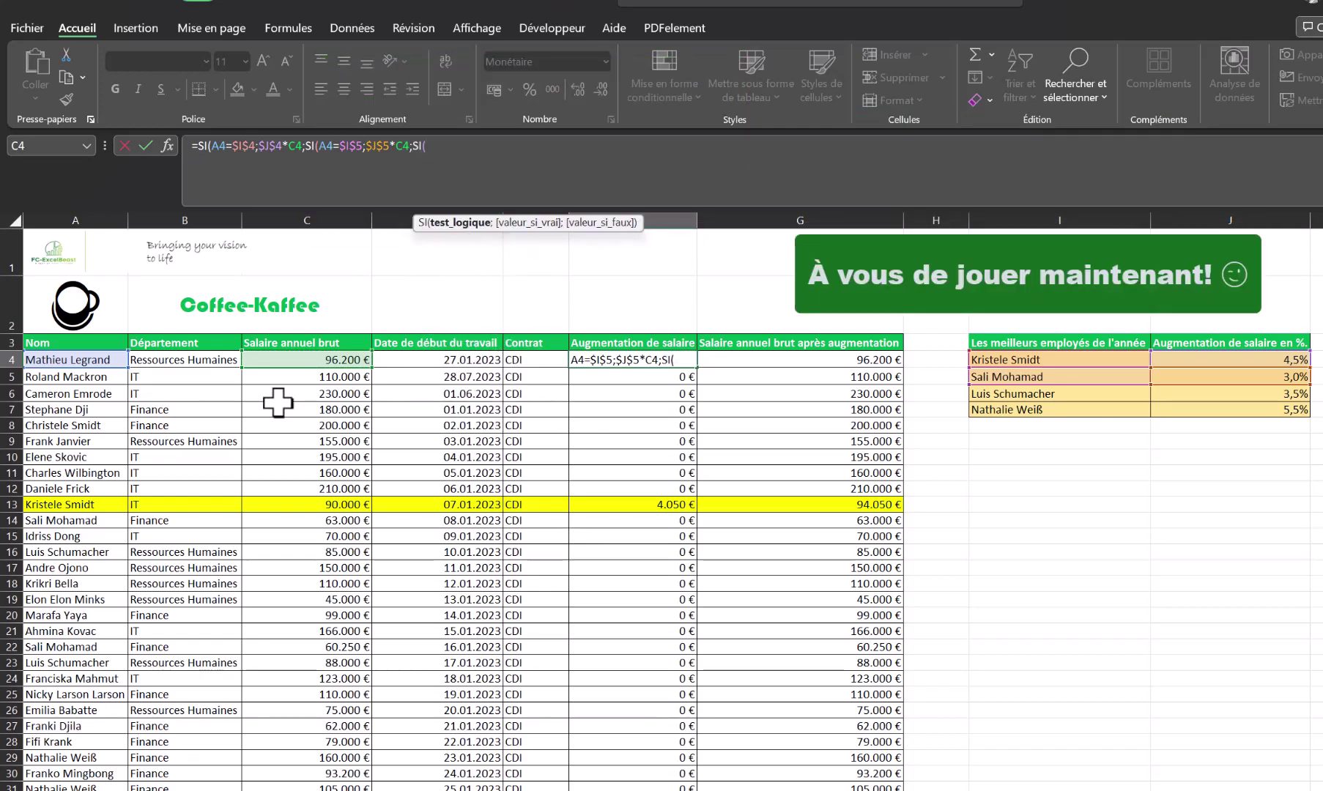
left_click(71, 361)
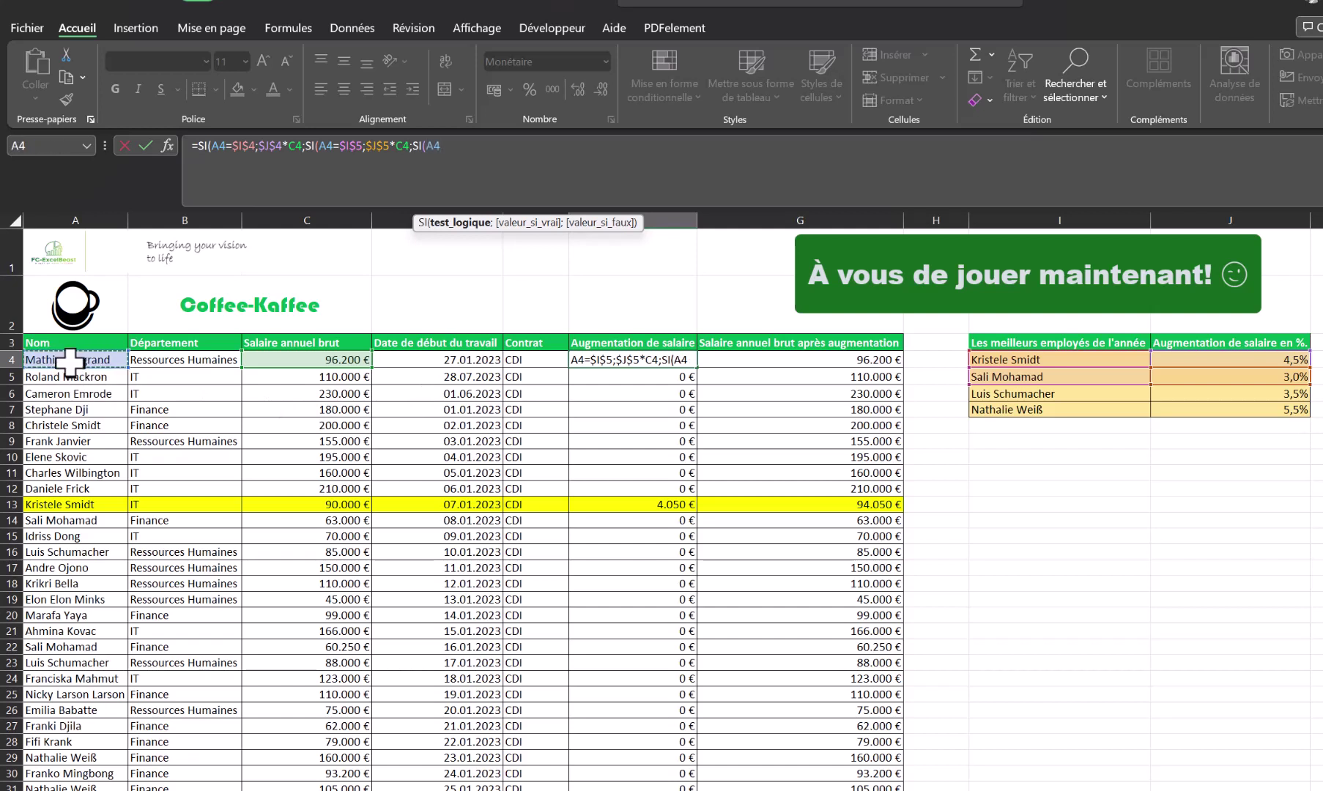
type("=")
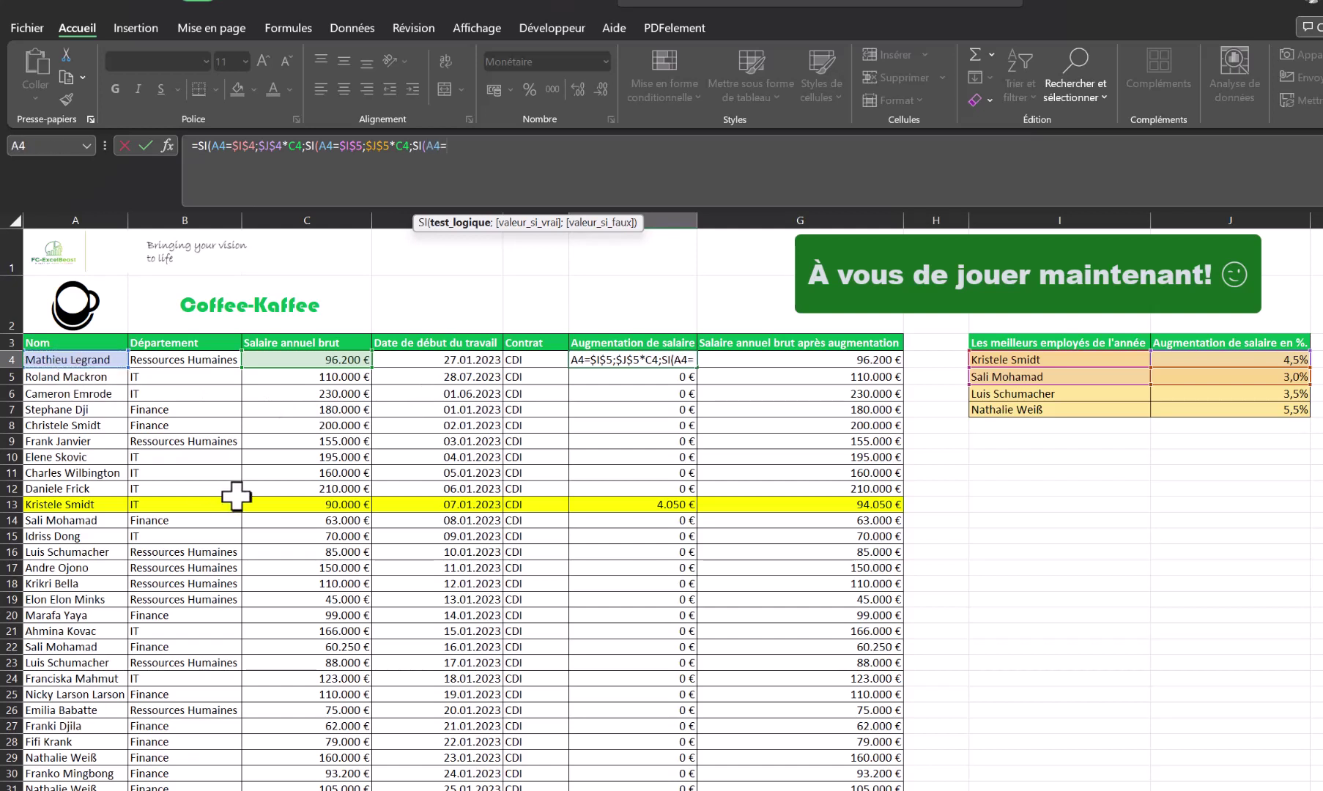
left_click(1027, 394)
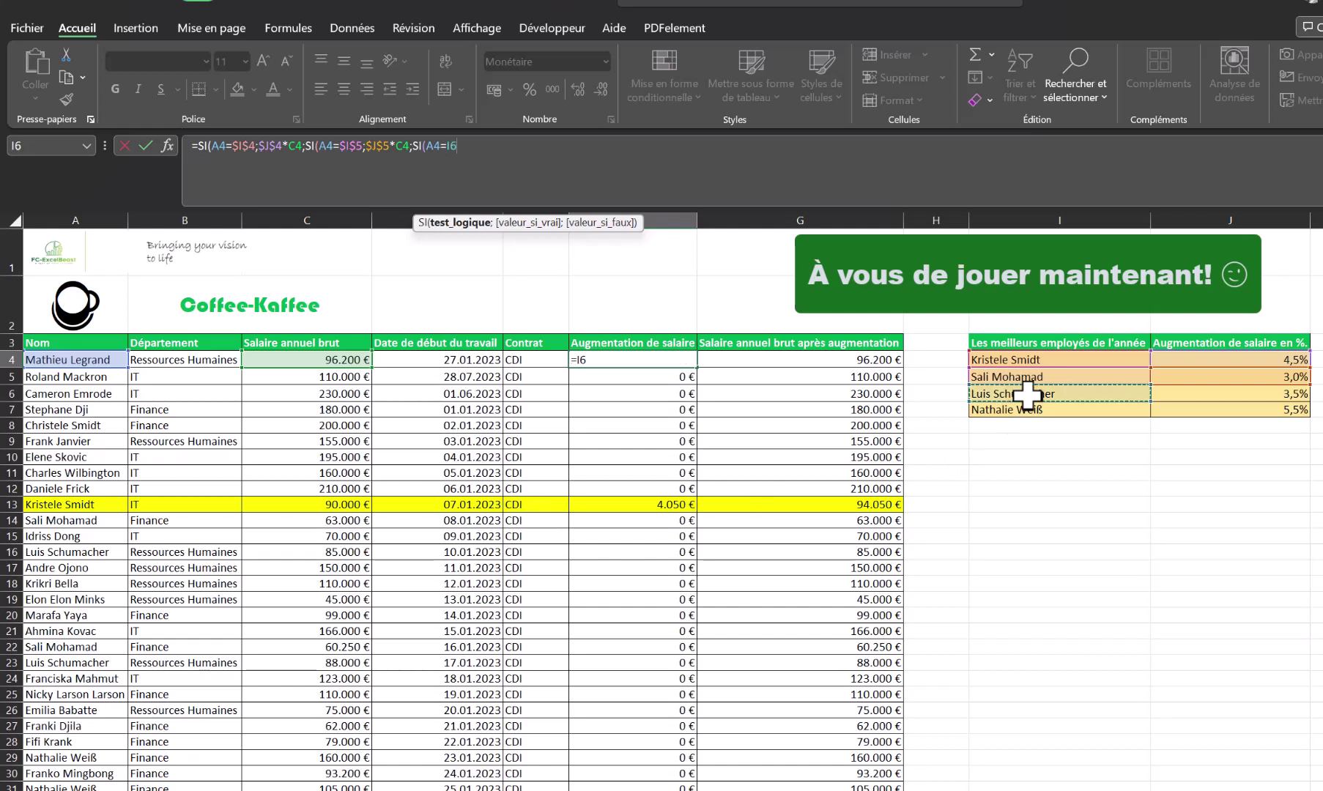
key("F4")
type(";")
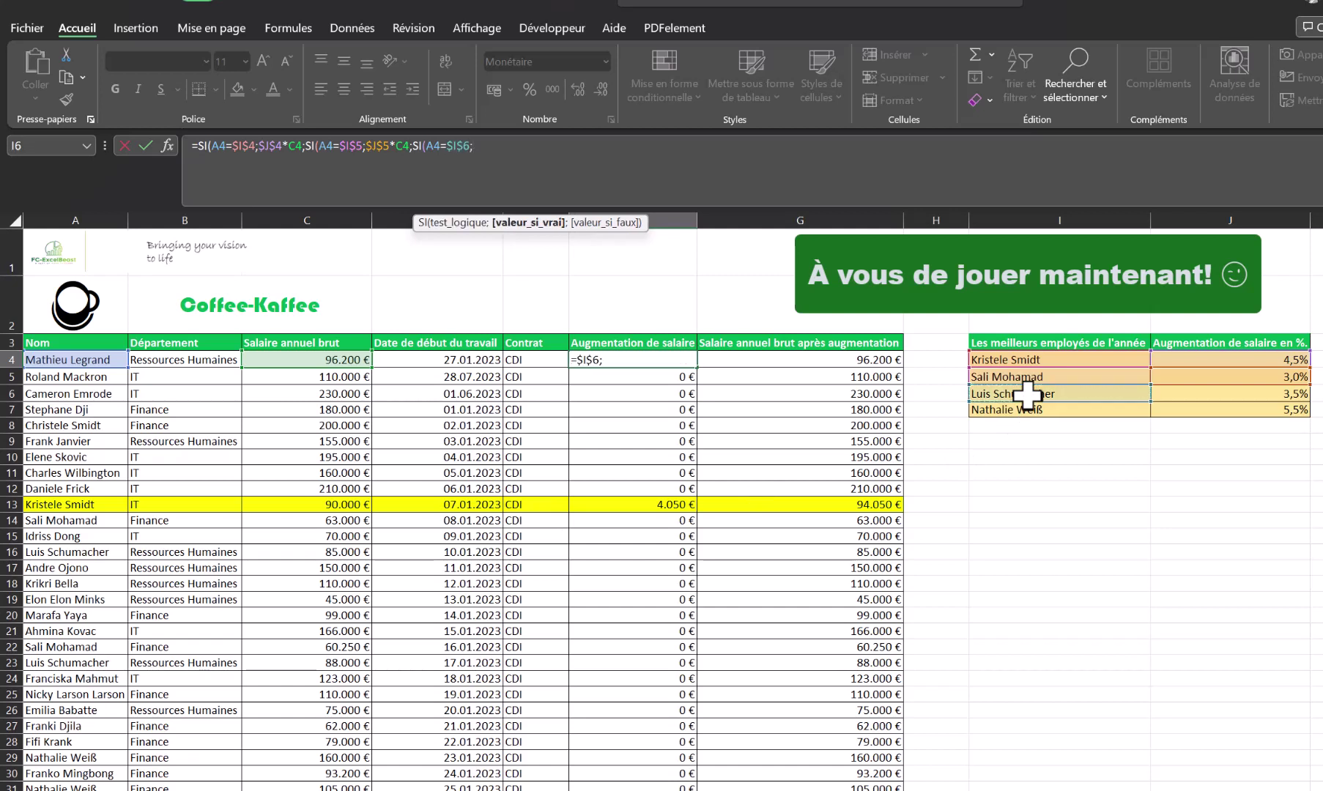
Step: Enter $J$6*C4 as the third SI's value if true, ending with a semicolon for the next argument
left_click(1194, 397)
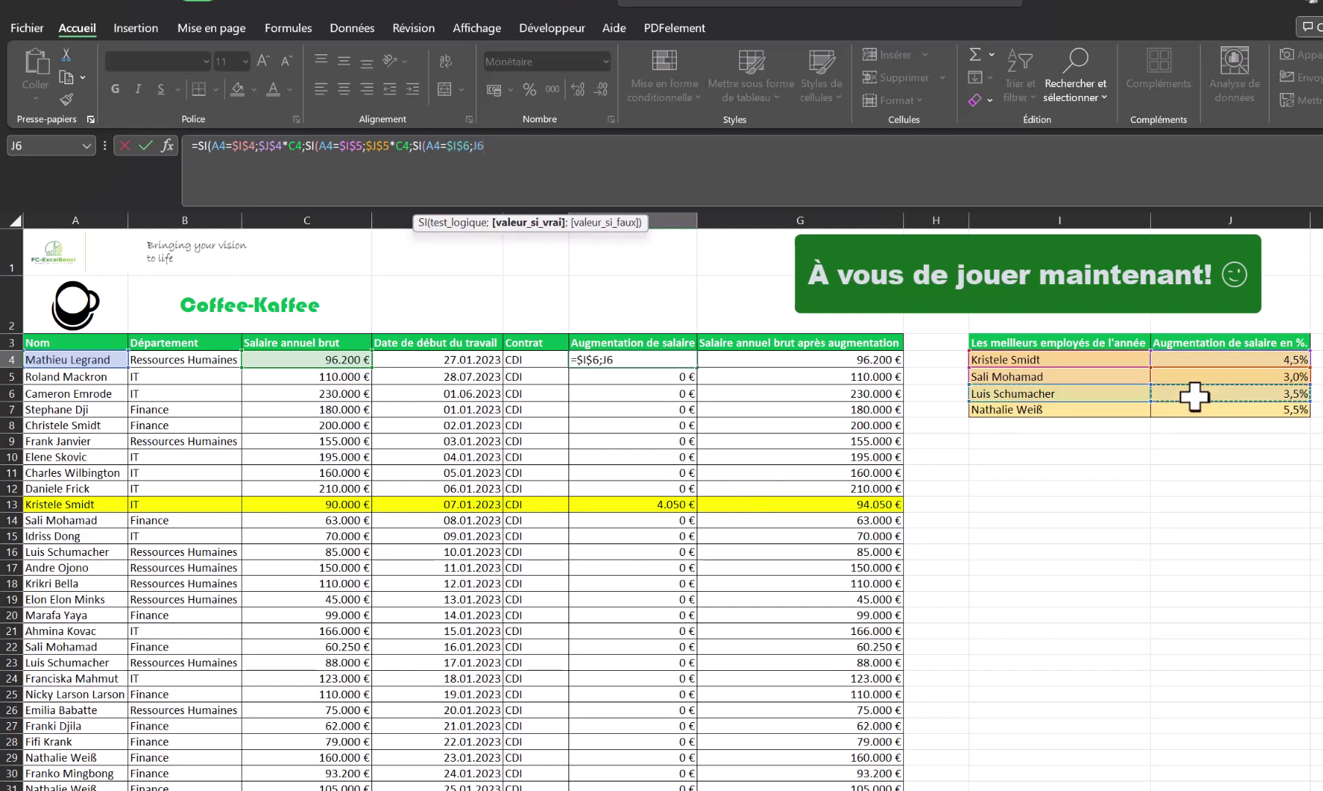
key("F4")
type("*")
left_click(335, 358)
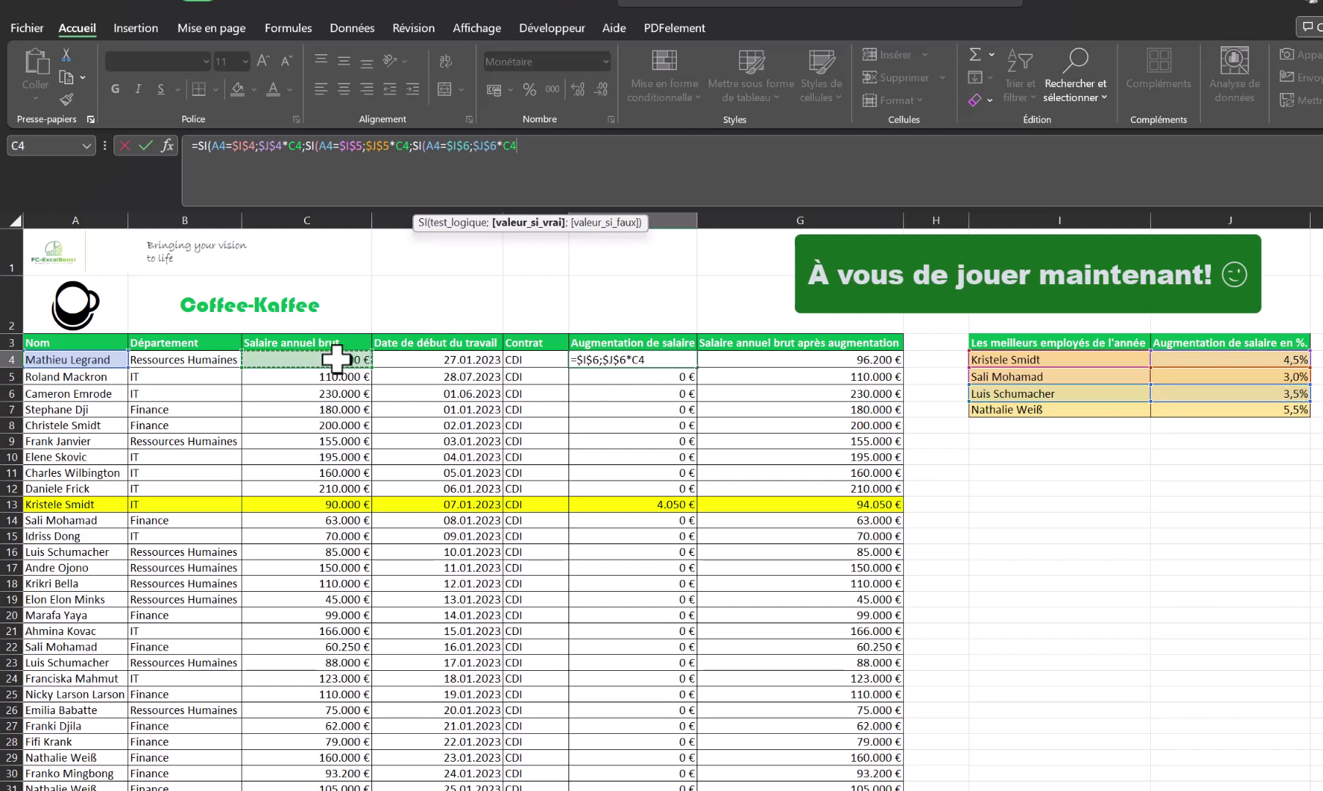
type(";")
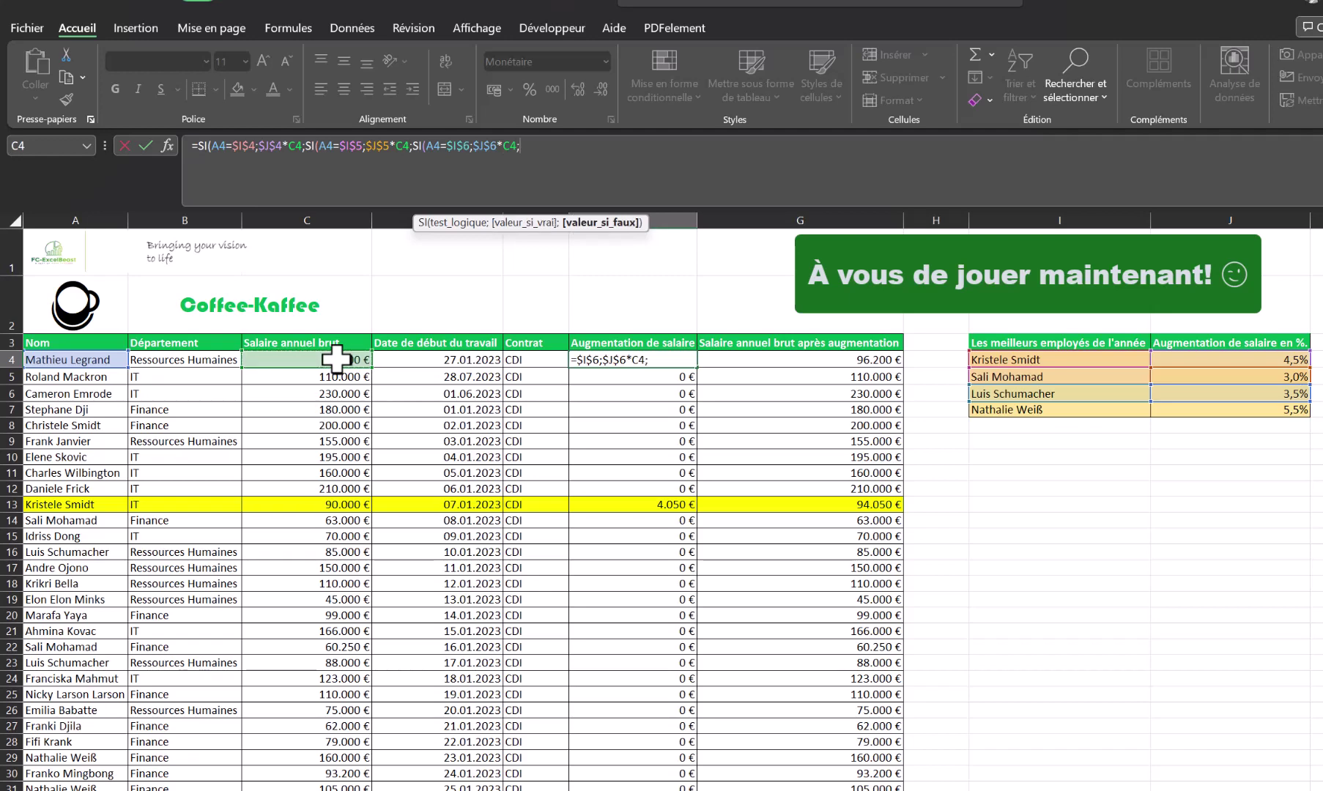
Step: Add a fourth nested SI with the logical test A4=$I$7, using an absolute reference to I7 and ending with a semicolon
type("SI(")
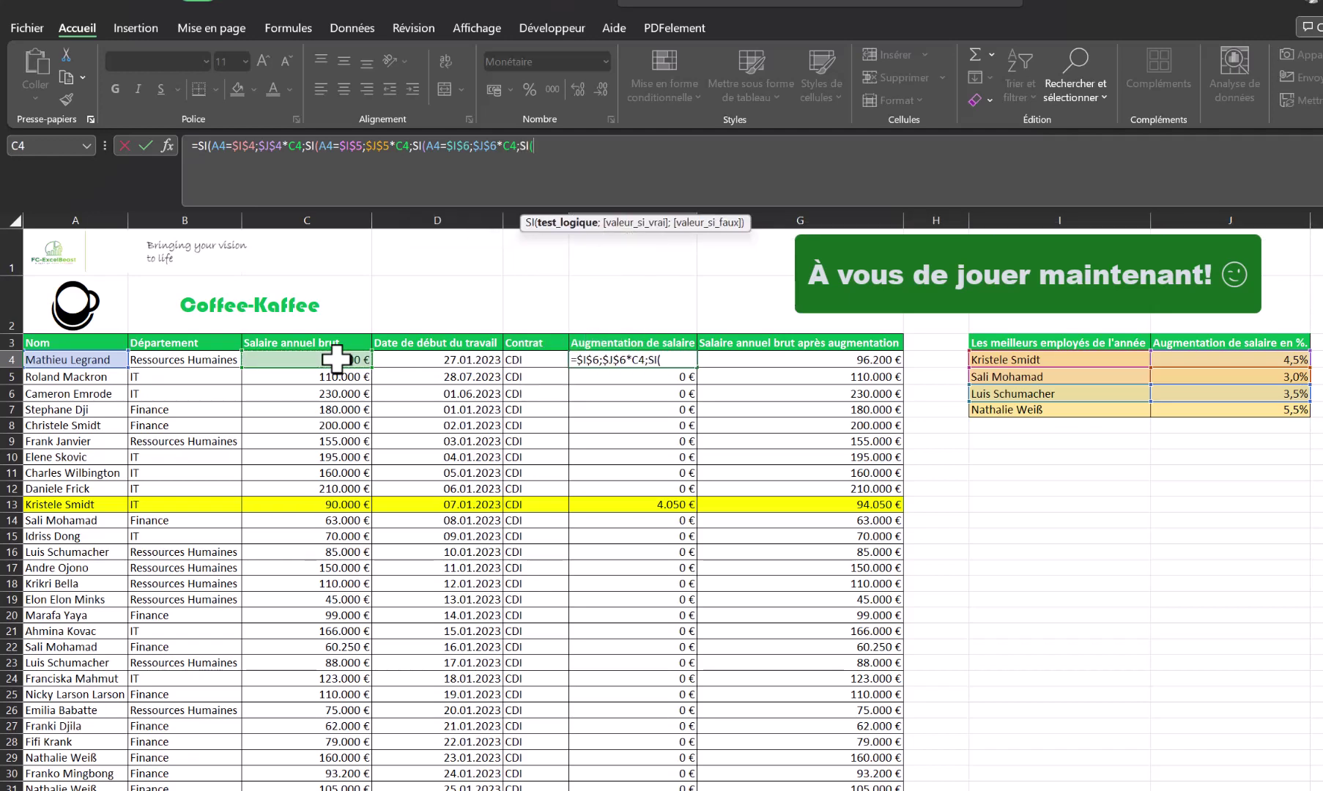
left_click(74, 359)
type("=")
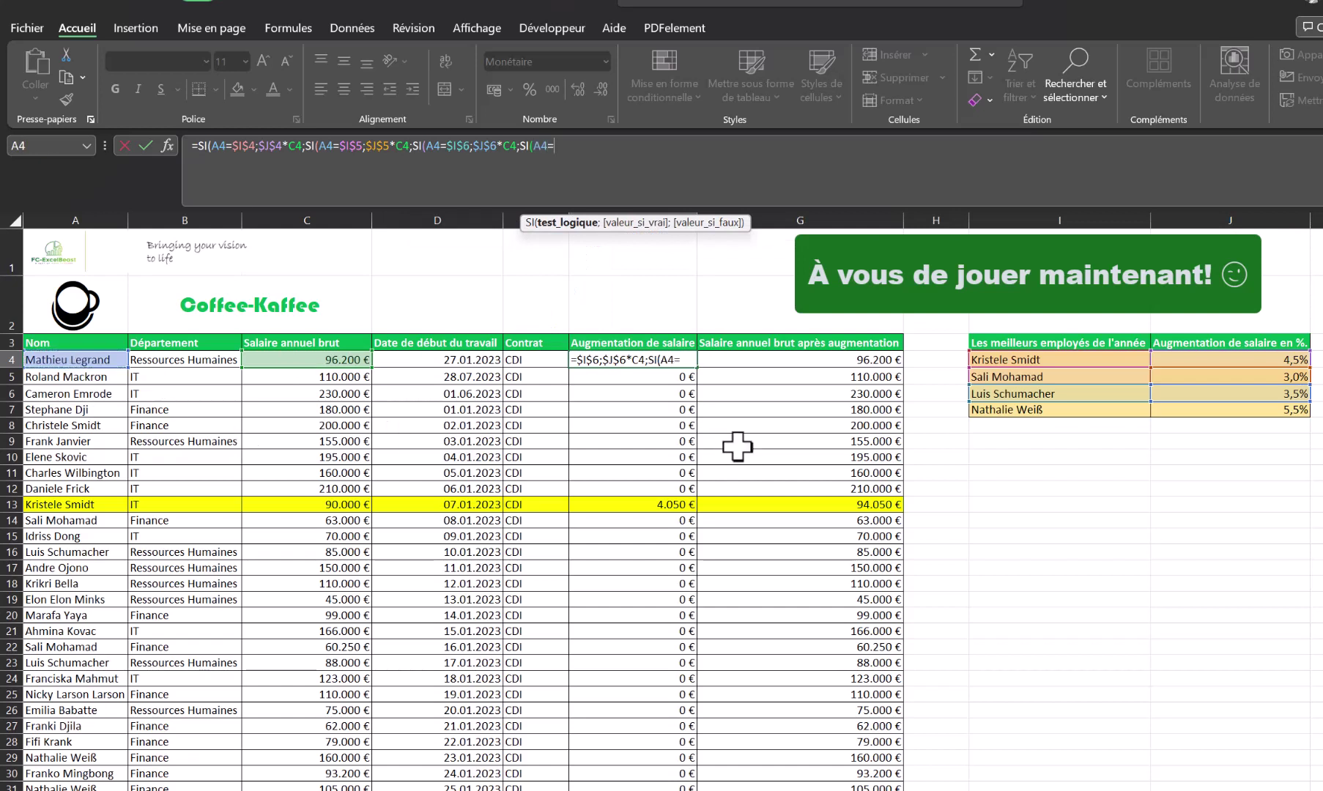
left_click(1038, 412)
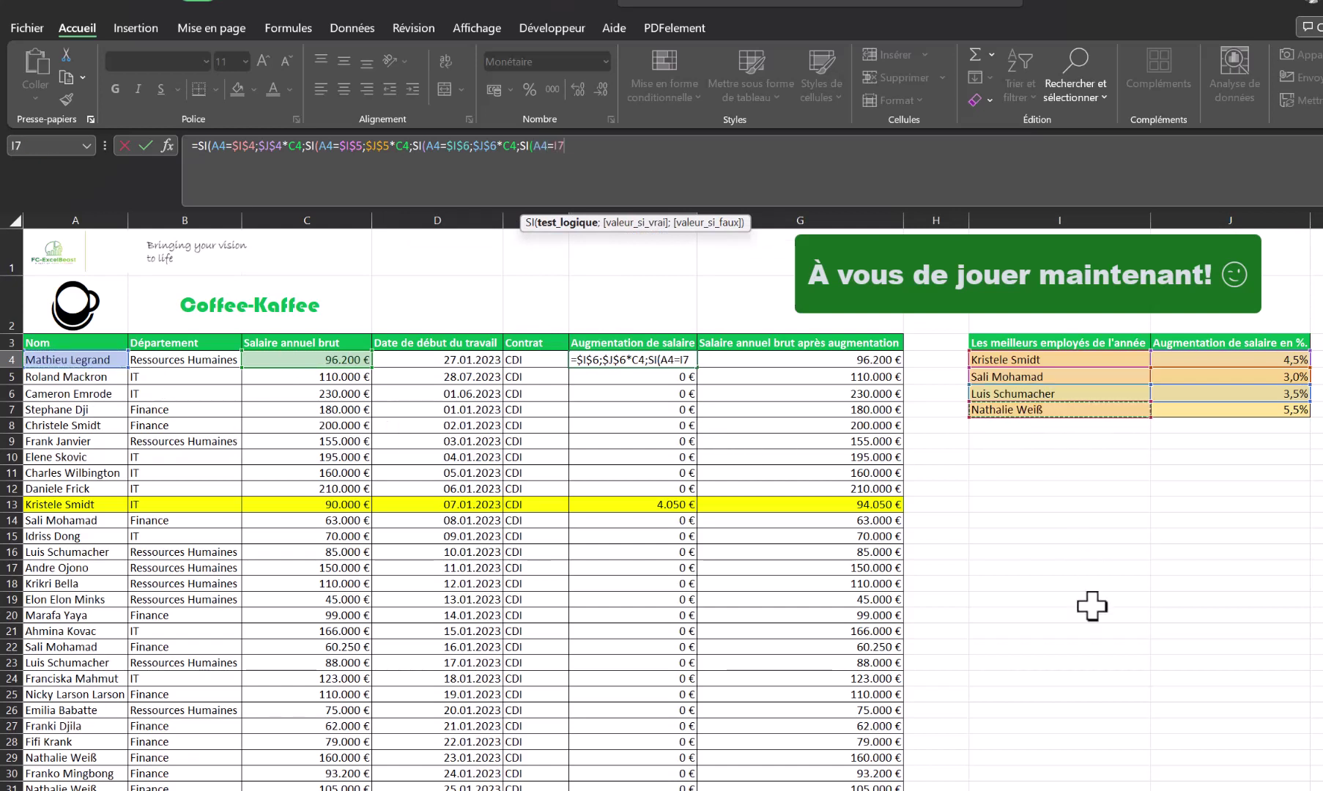
key("F4")
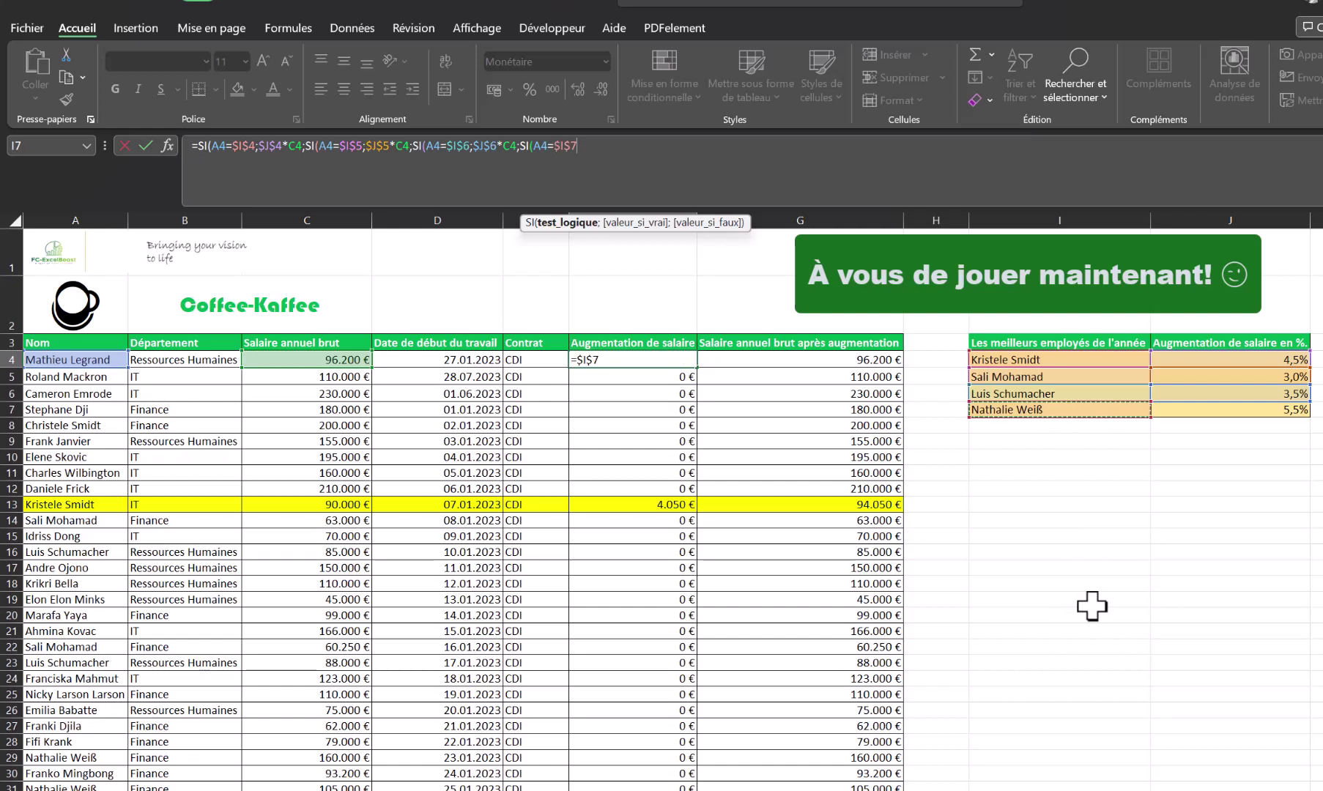
type(";")
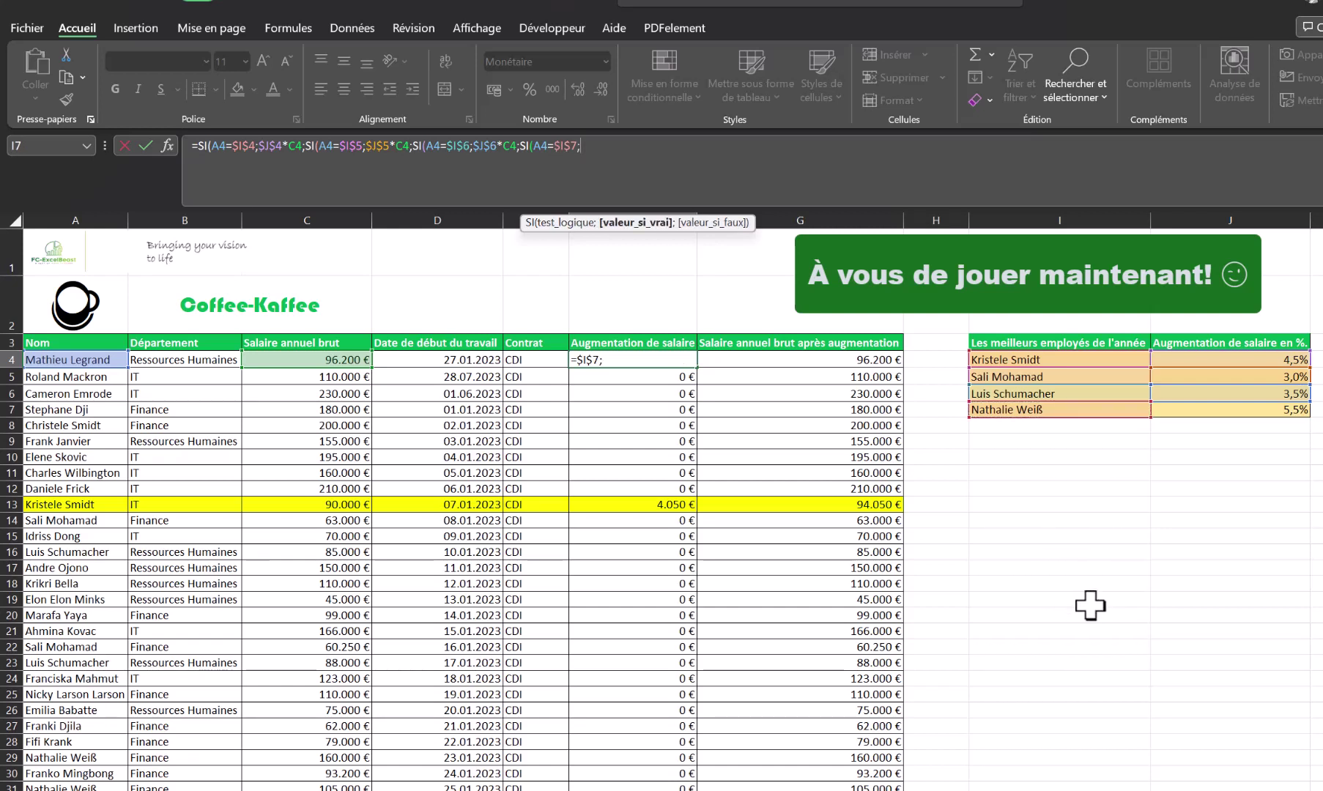
Step: Enter $J$7*C4 as the fourth SI's value if true, with J7 as an absolute reference
left_click(1198, 409)
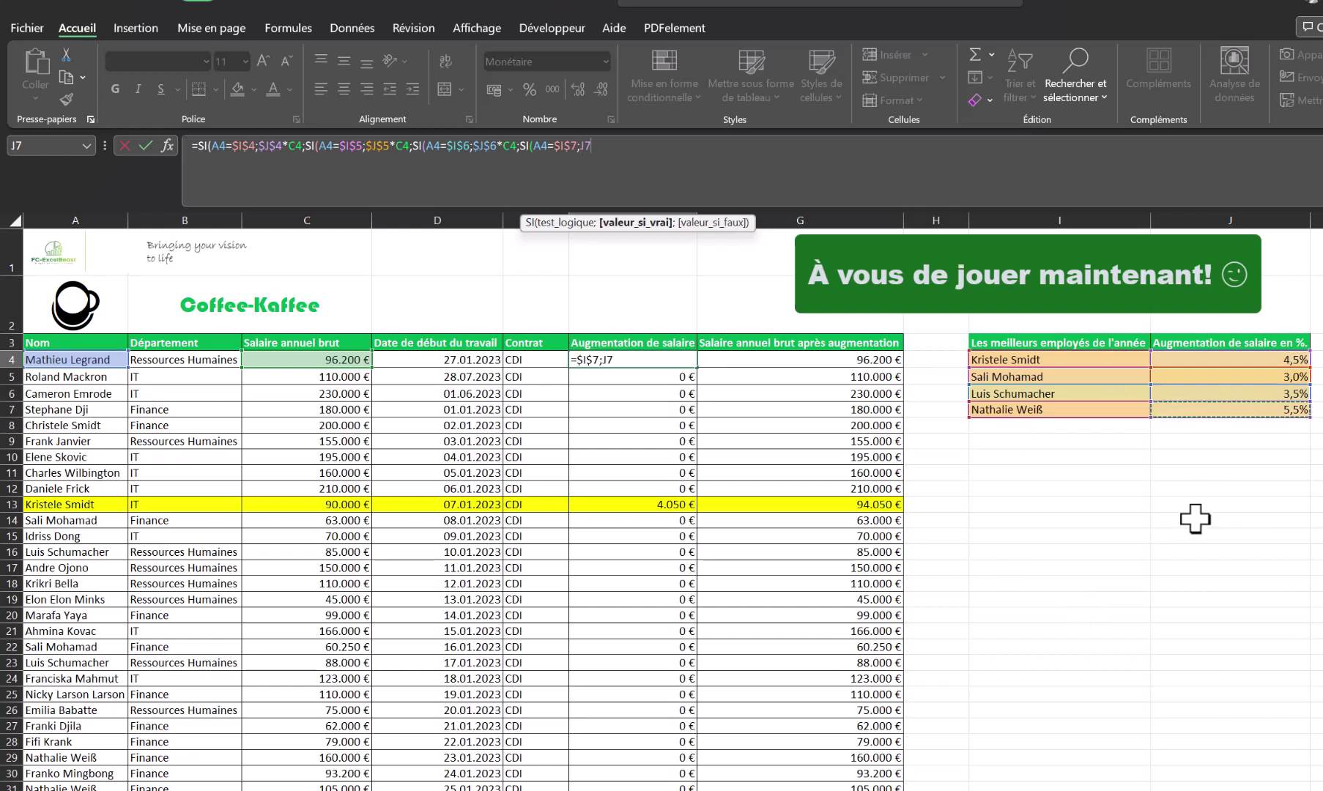
key("F4")
type("*")
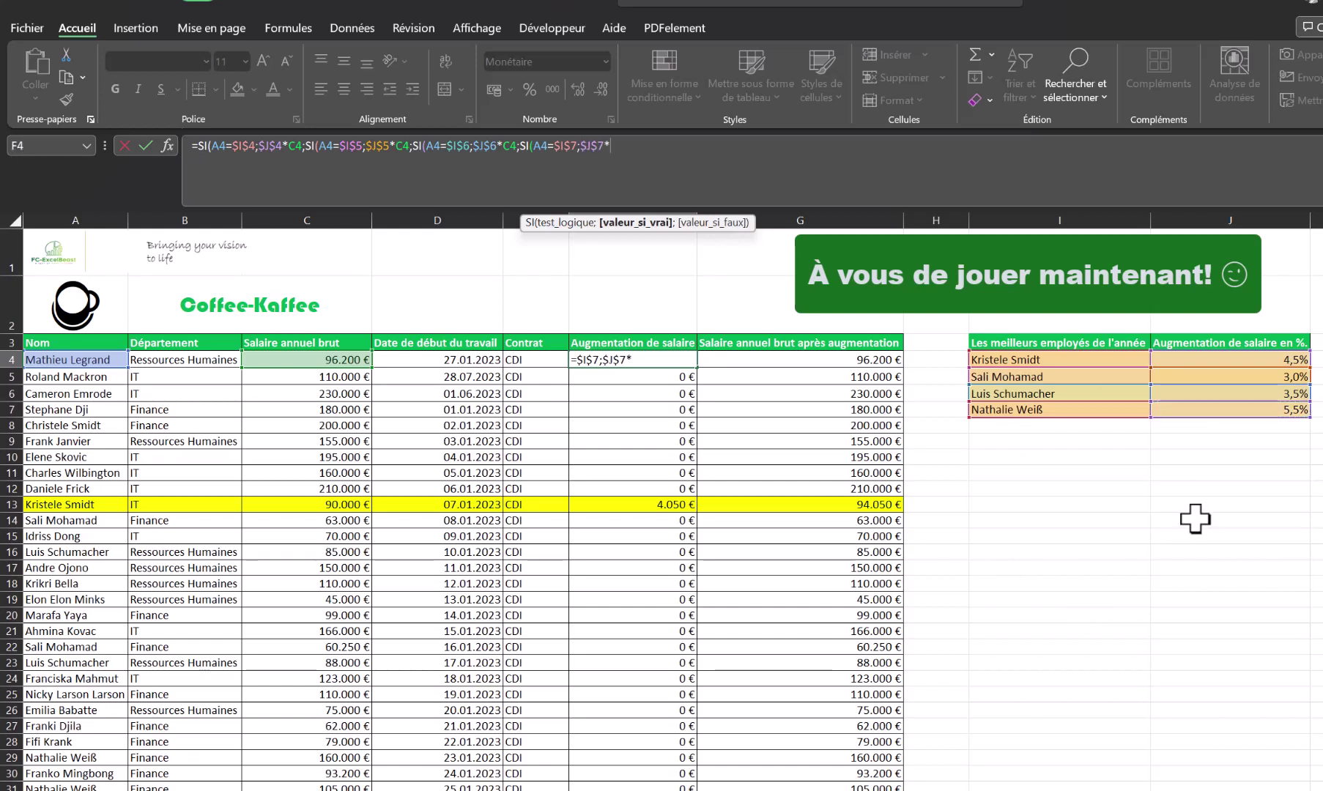
left_click(342, 356)
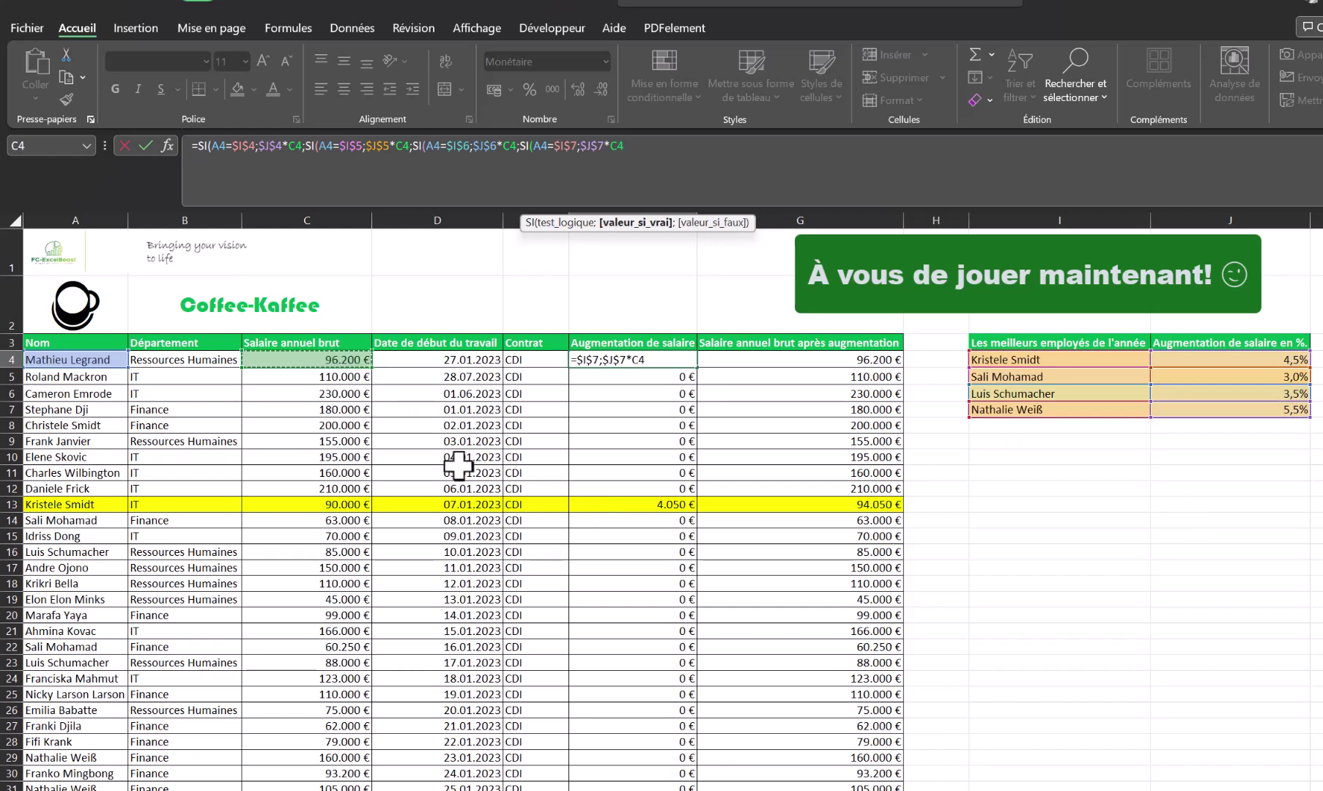
Step: Complete the F4 formula with 0 as the final value if false and four closing parentheses, and fill it down to F32
type(";0")
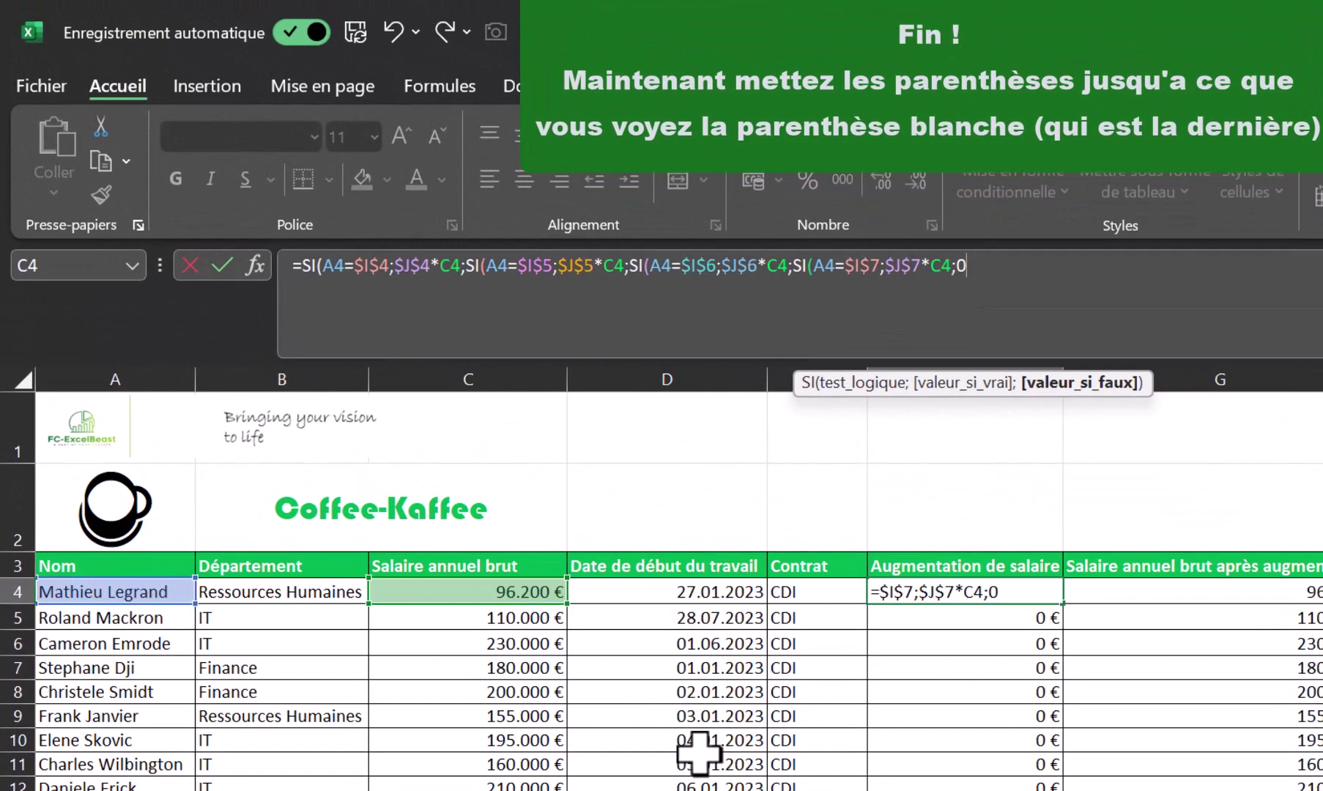
type(")")
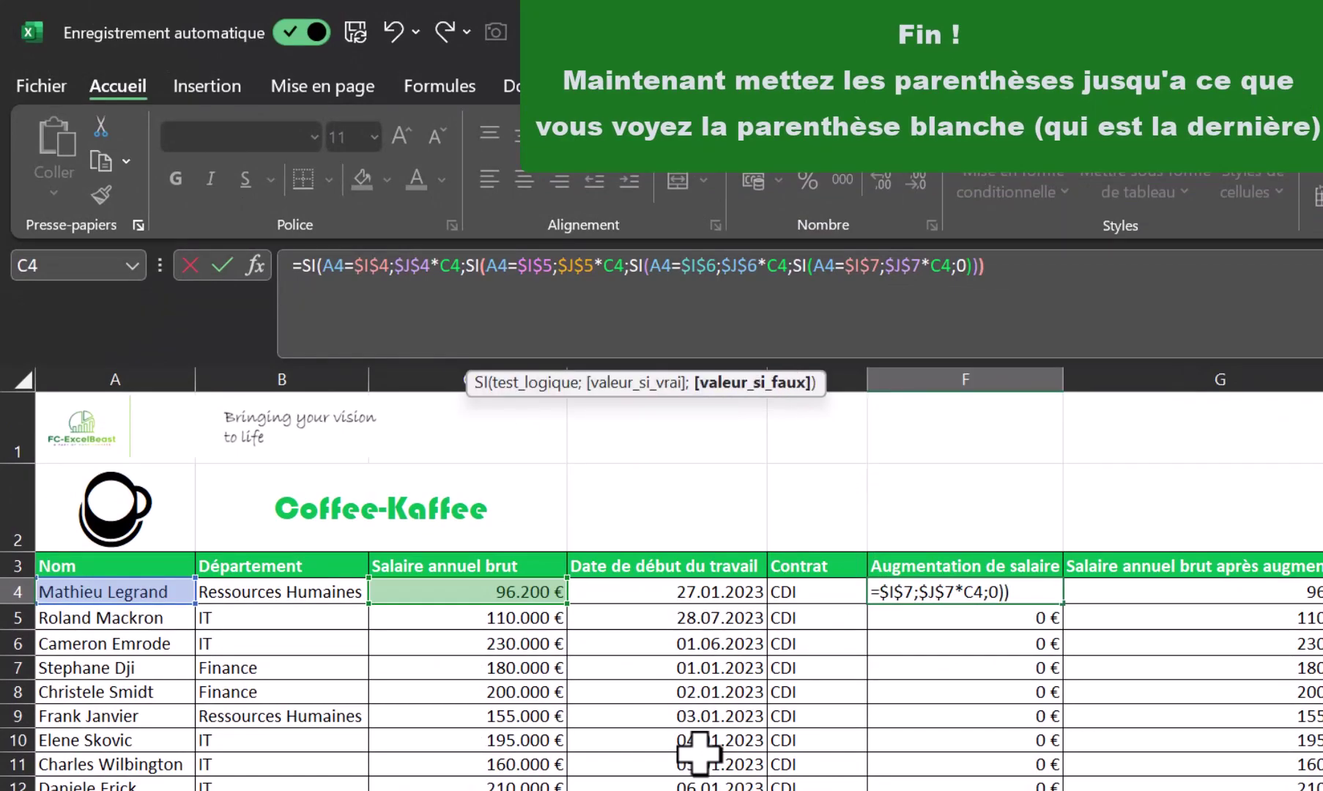
type(")")
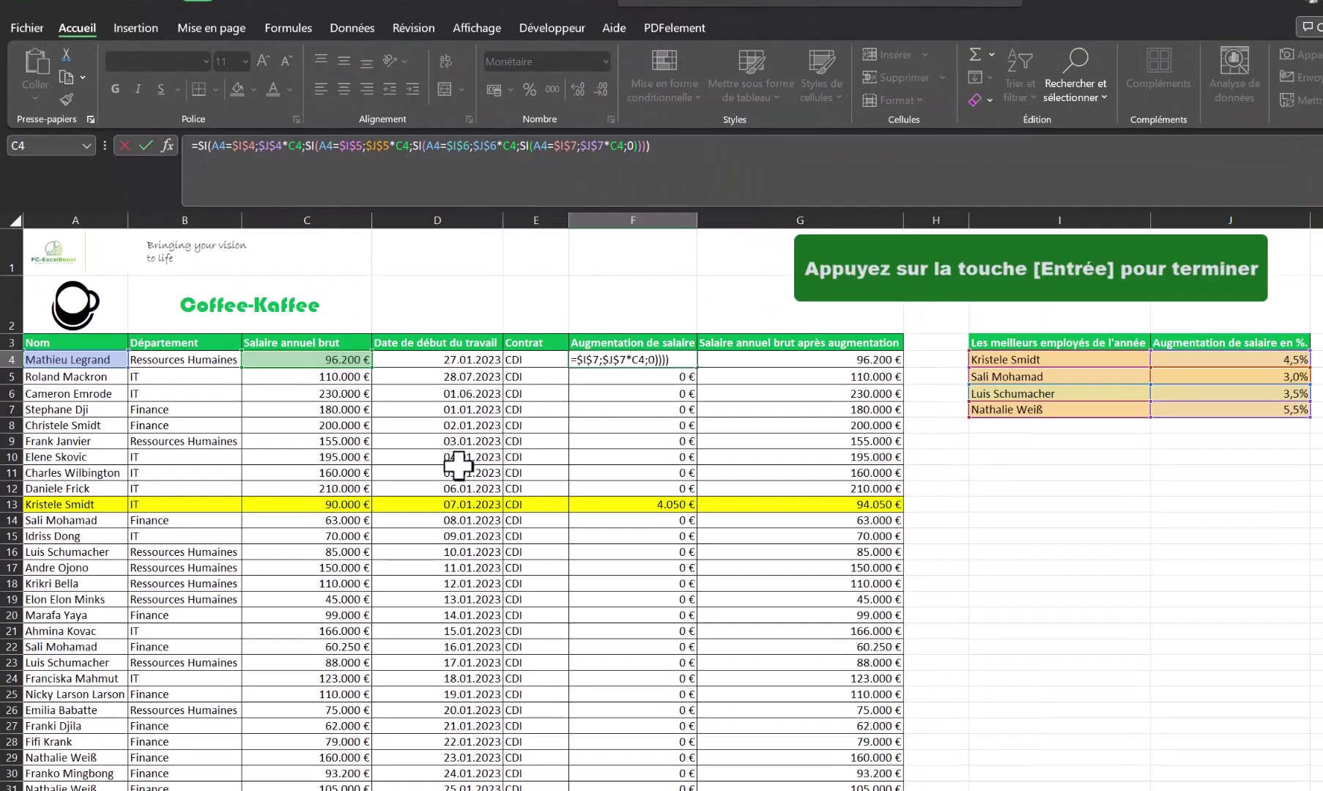
key("Return")
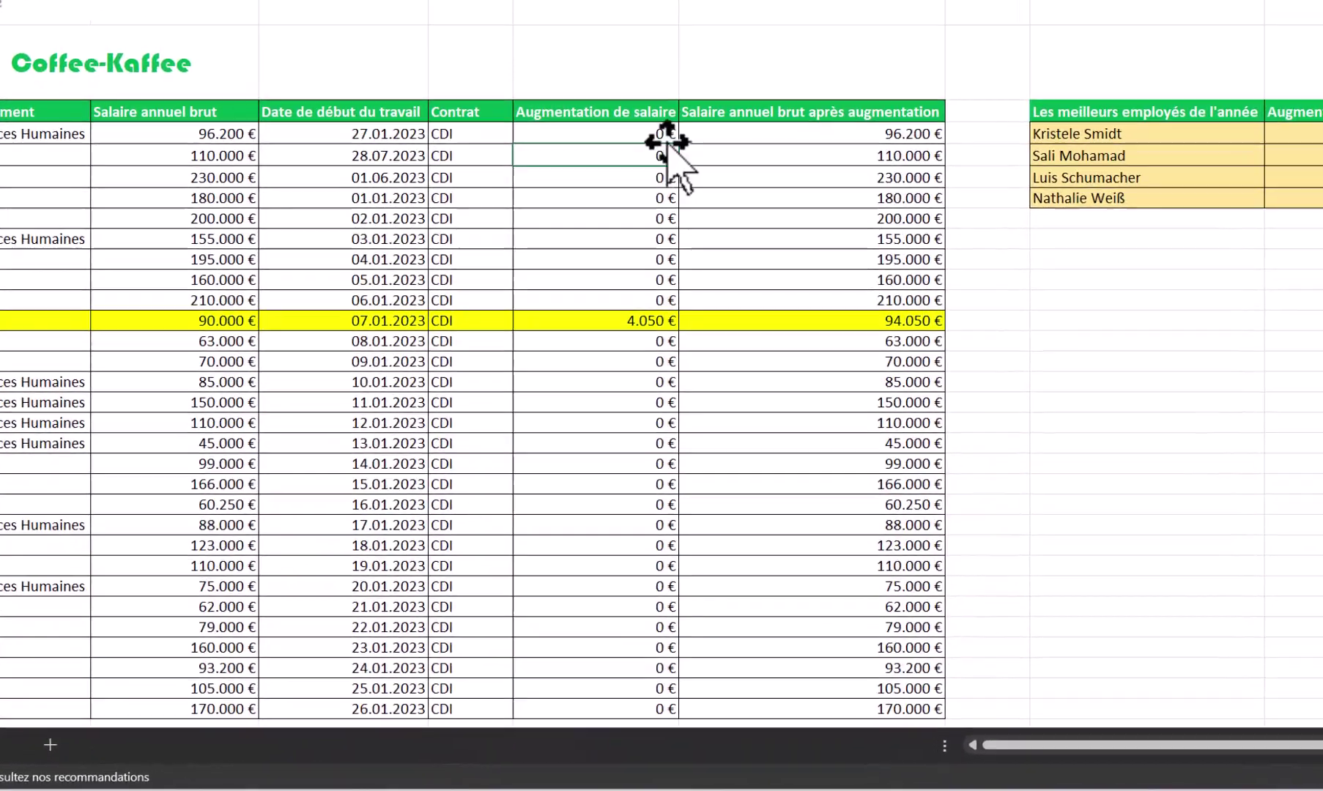
left_click(654, 296)
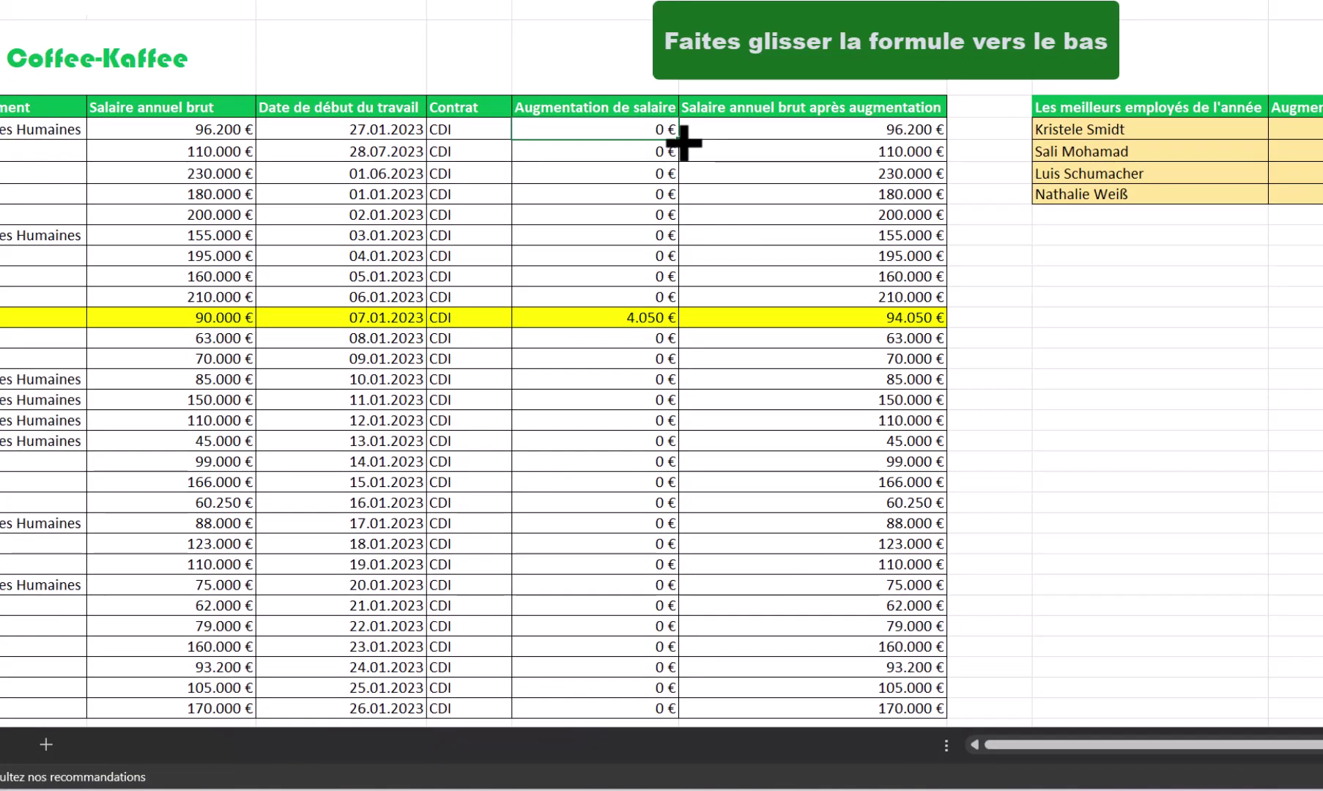
left_click_drag(683, 143, 659, 708)
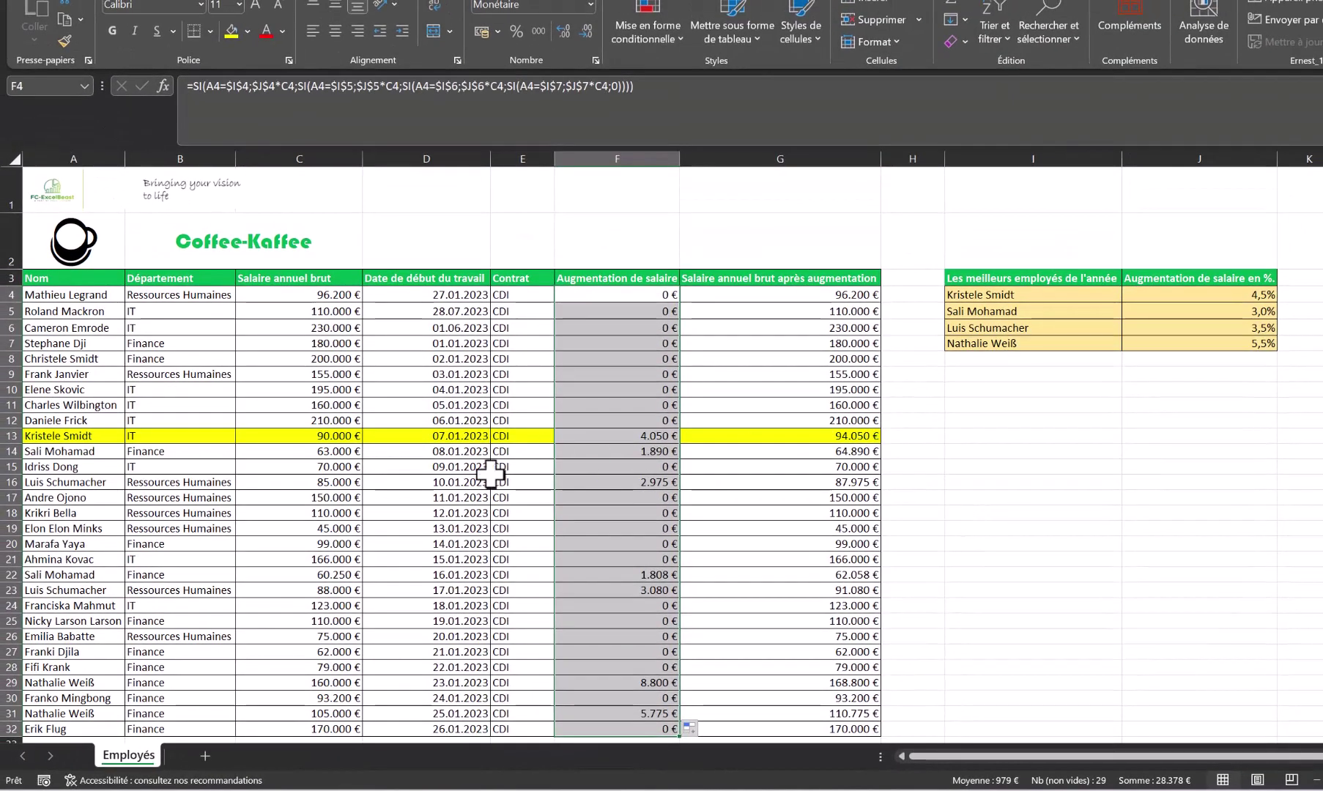
Step: Highlight the matching employees' rows A22:G22, A23:G23, A29:G29 and A31:G31 with yellow fill
left_click_drag(26, 436, 815, 442)
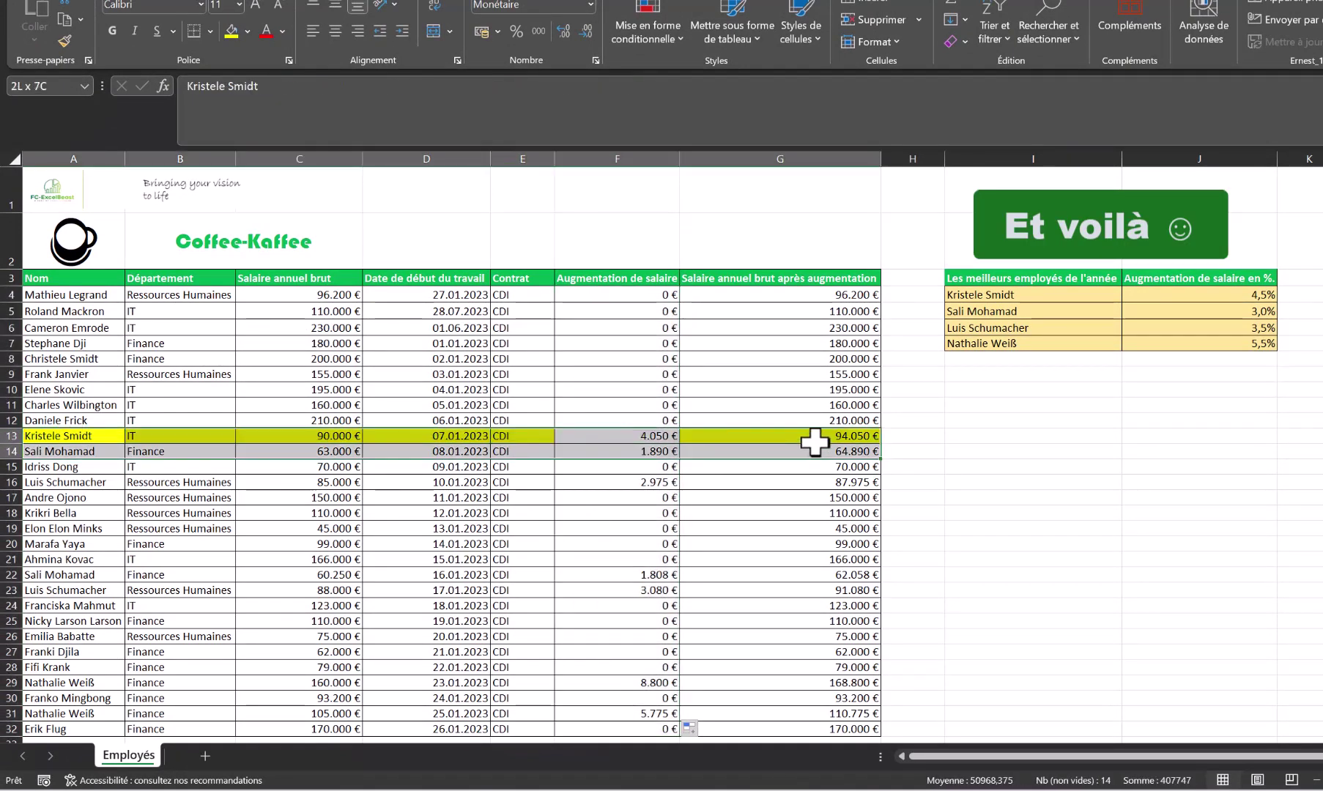
left_click_drag(51, 576, 775, 575)
left_click(231, 31)
left_click_drag(50, 590, 734, 597)
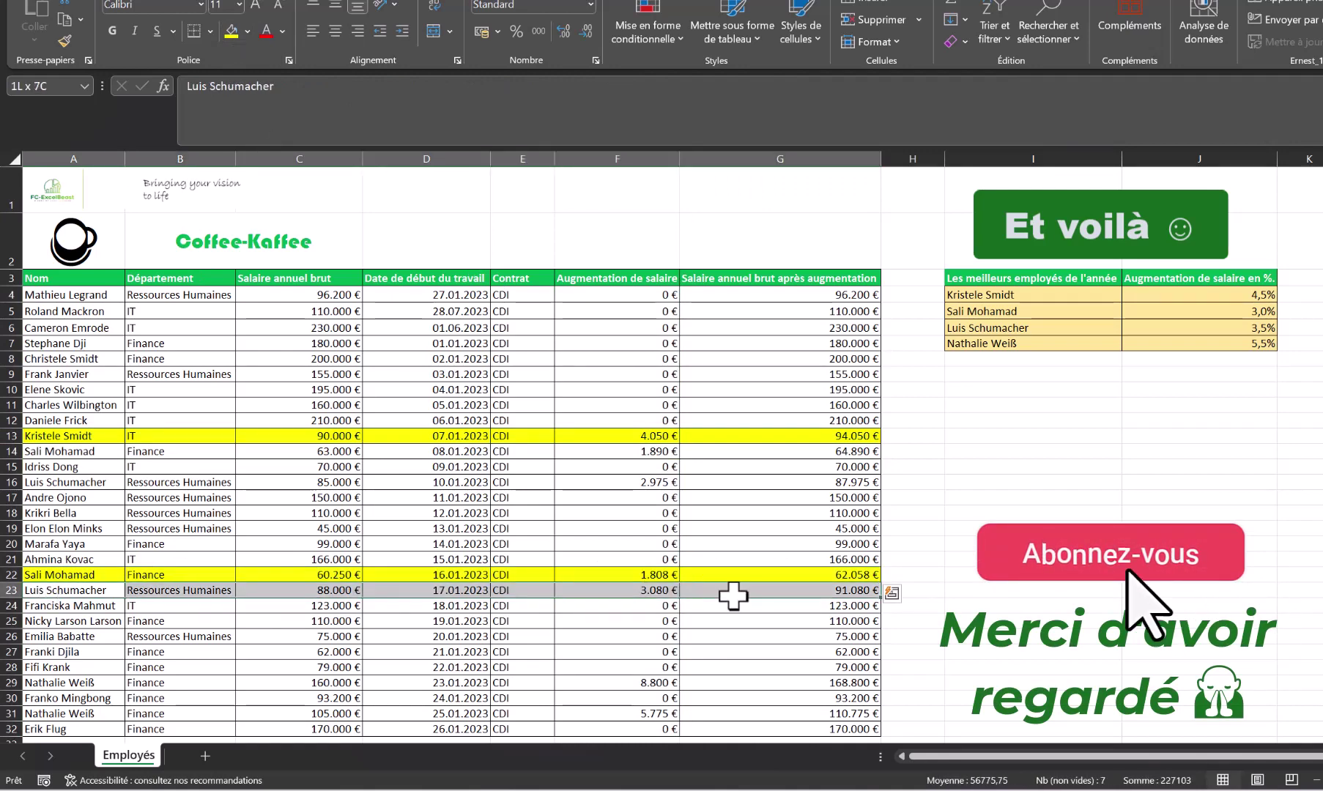
left_click(232, 31)
left_click_drag(39, 680, 736, 688)
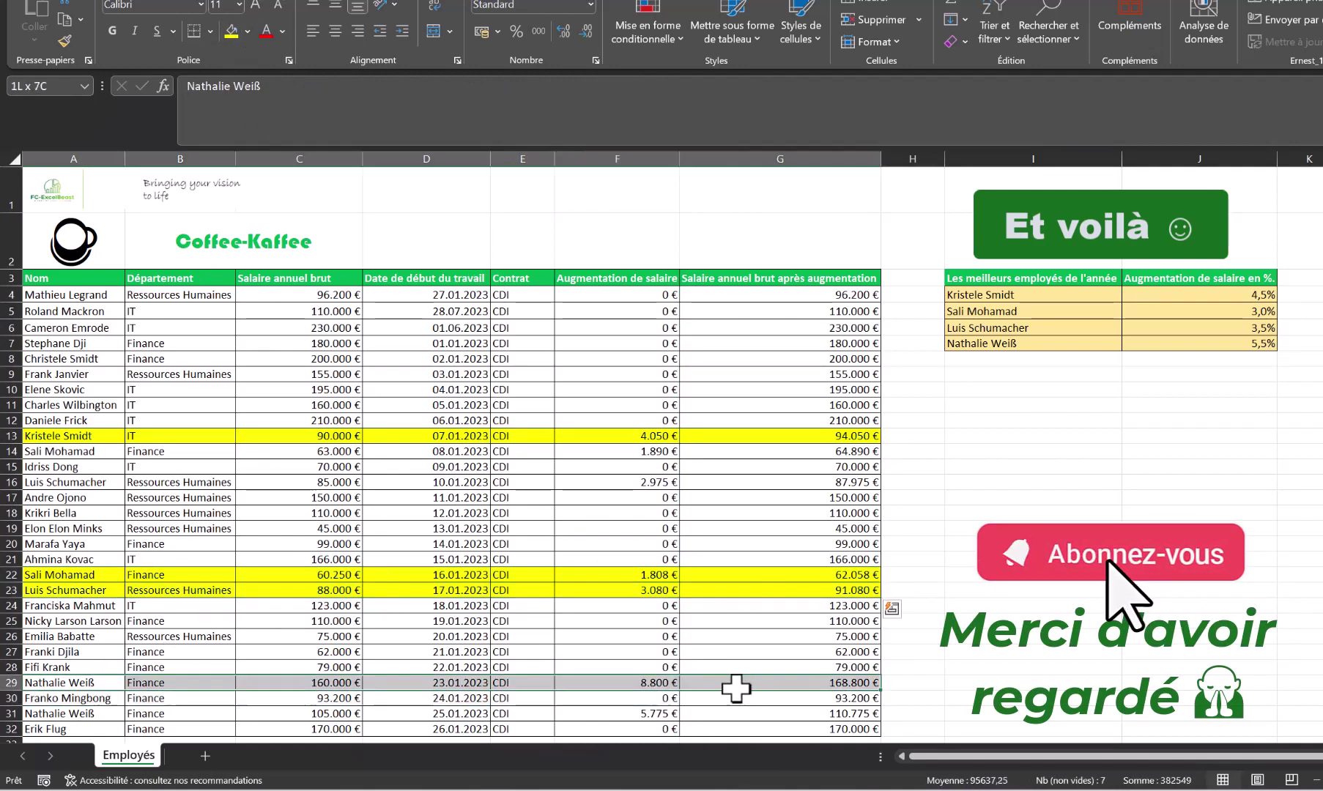
left_click(231, 31)
left_click_drag(56, 709, 856, 715)
left_click(224, 31)
left_click(1061, 375)
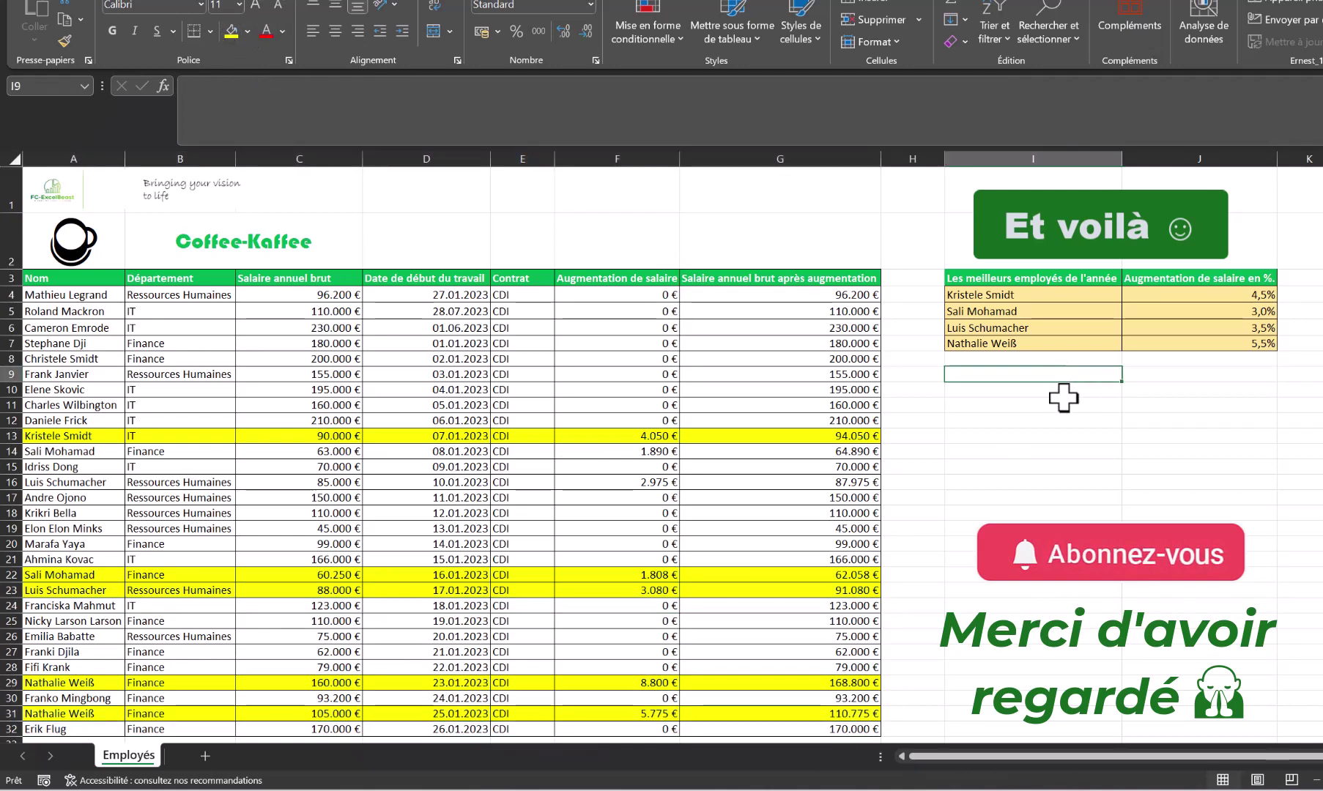
left_click_drag(995, 294, 1001, 349)
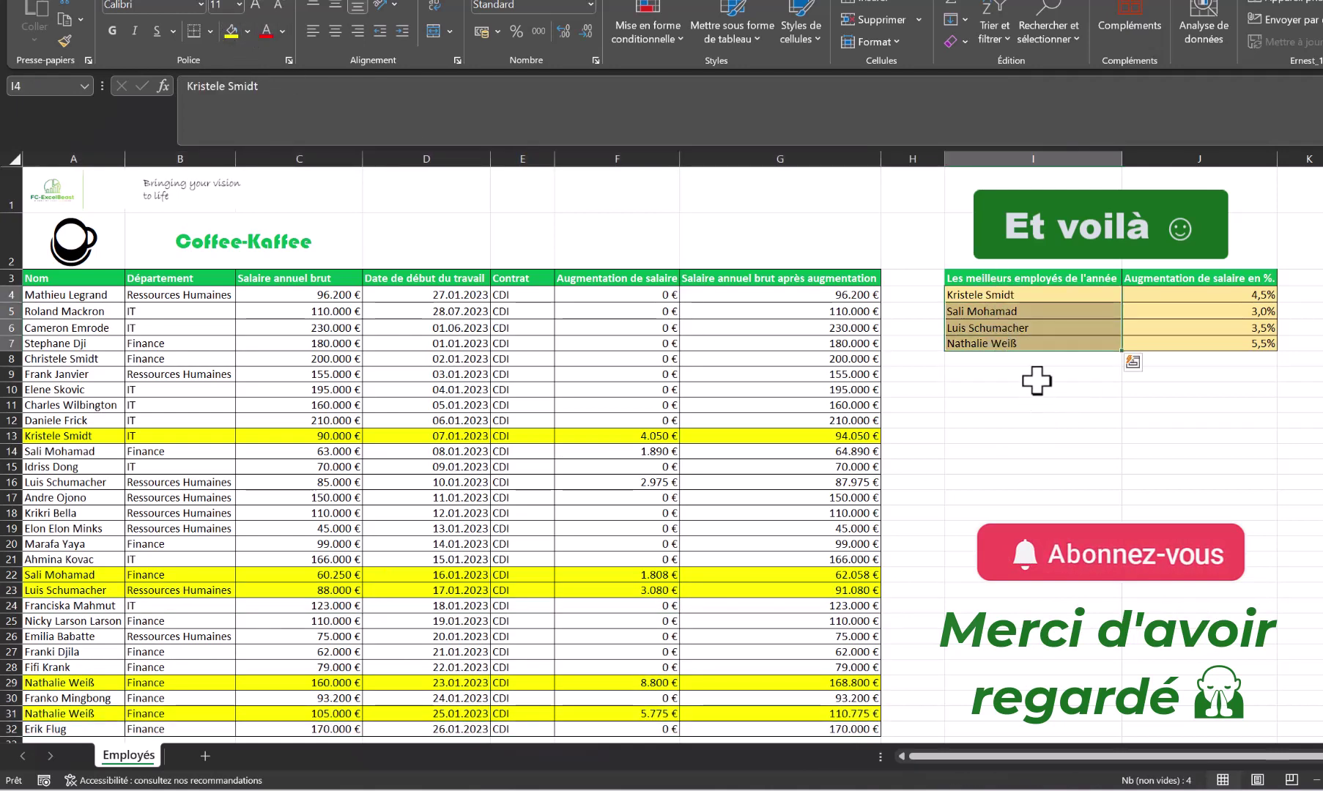